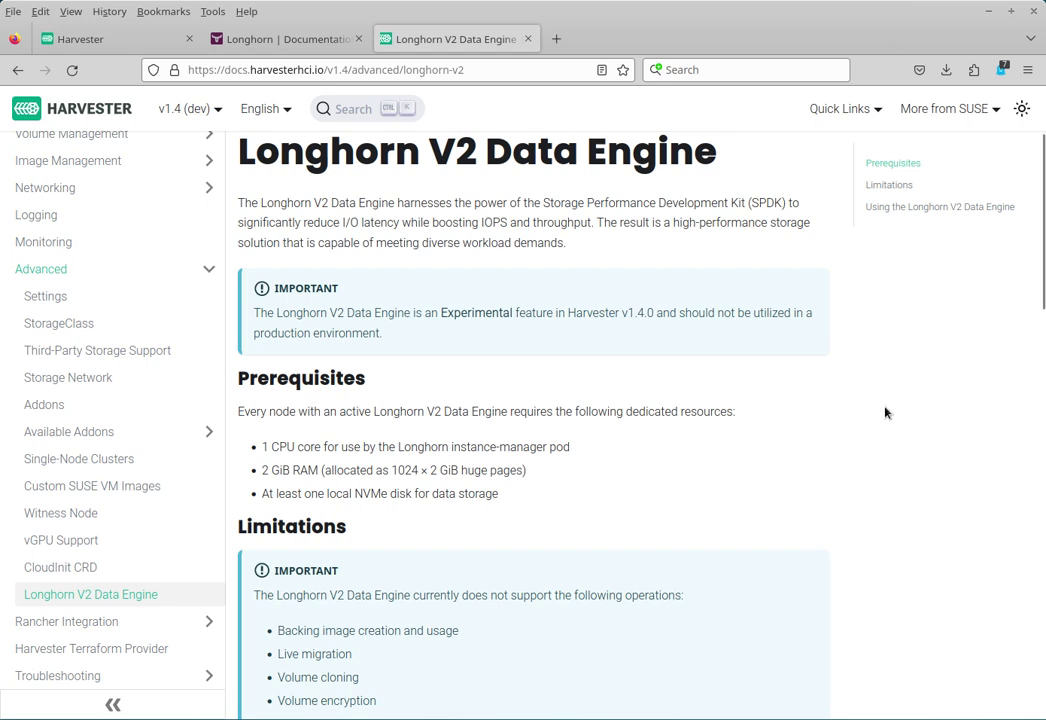
# Review the prerequisites, limitations and usage instructions on the Harvester documentation page for the Longhorn V2 Data Engine.
pyautogui.scroll(-3, 927, 512)
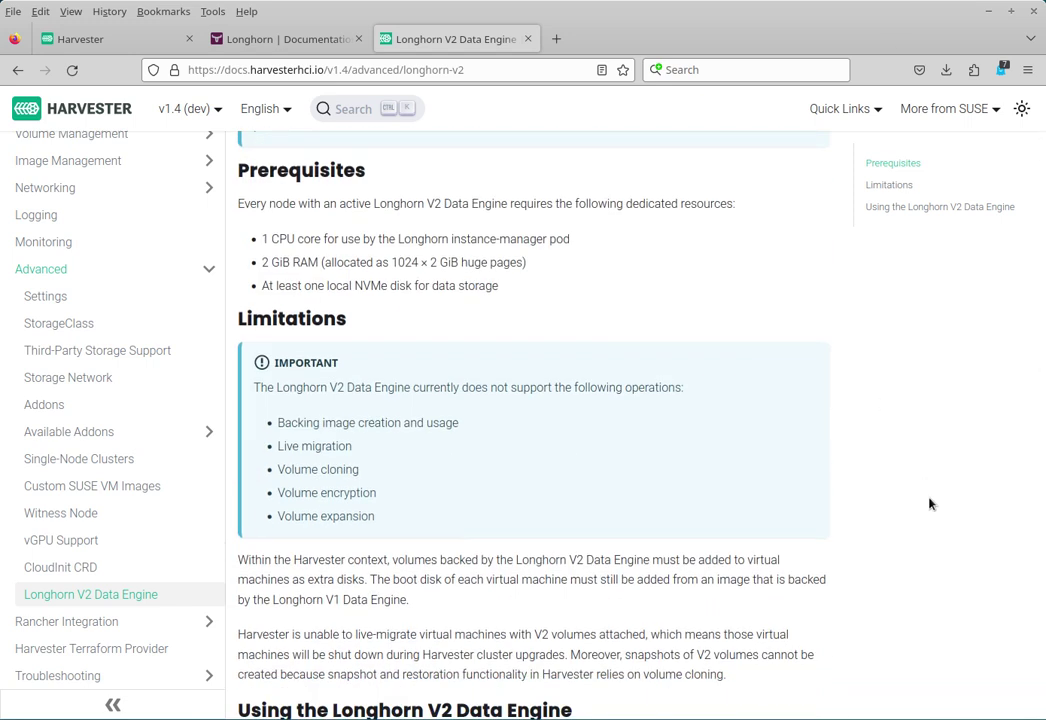
pyautogui.scroll(-2, 929, 504)
pyautogui.scroll(-2, 929, 504)
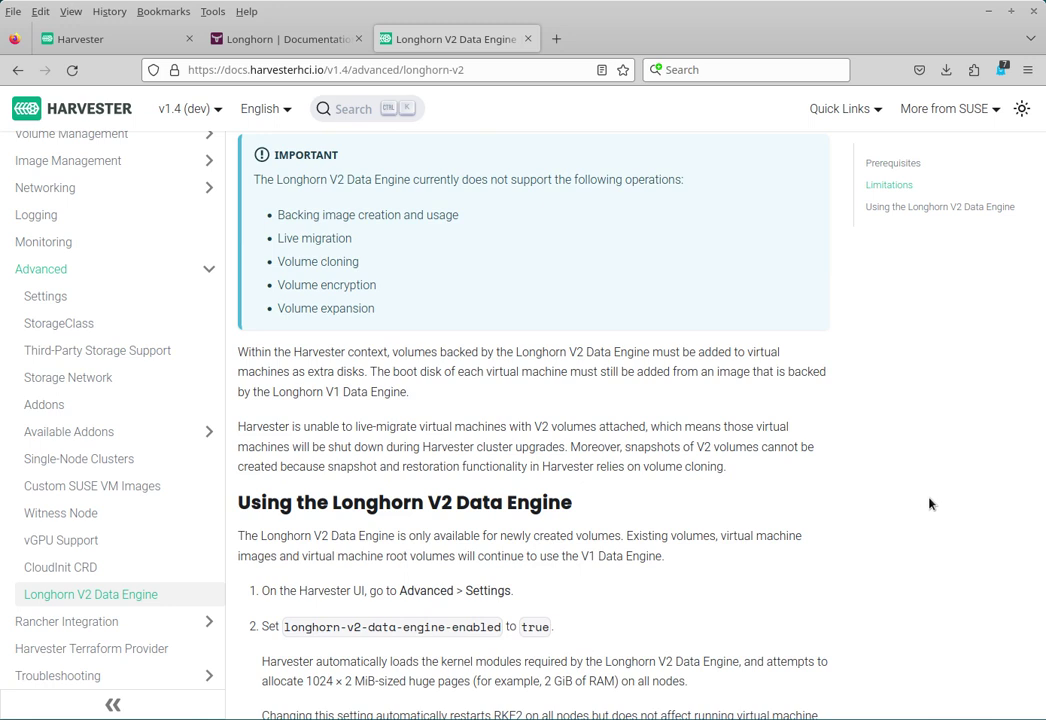
pyautogui.scroll(-13, 929, 504)
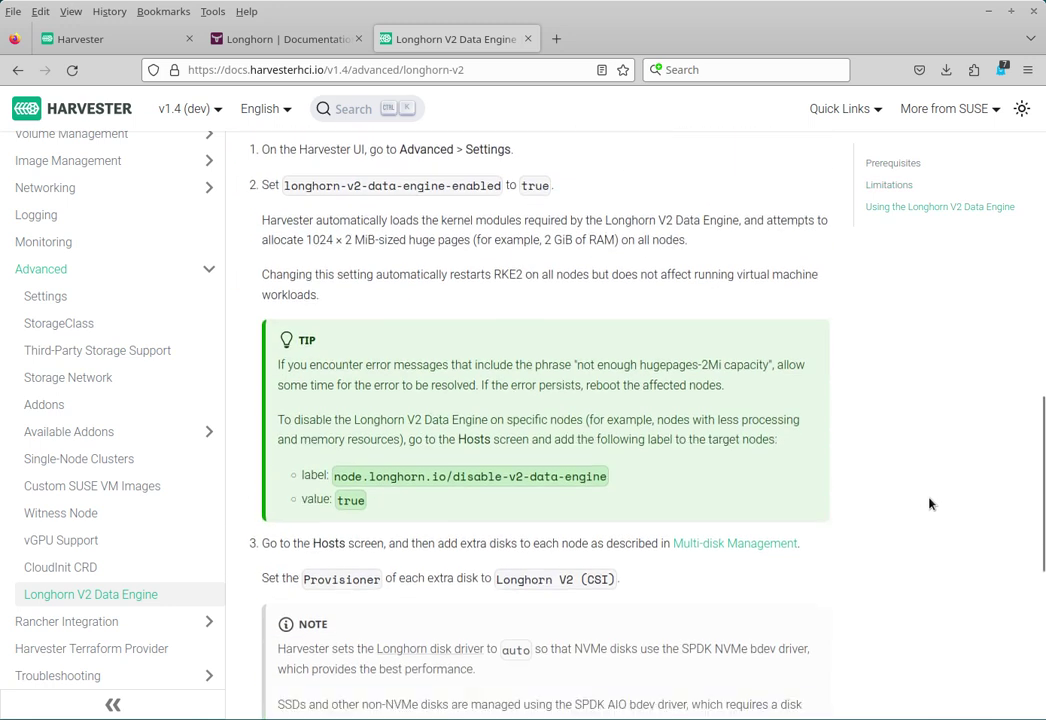
pyautogui.scroll(15, 929, 504)
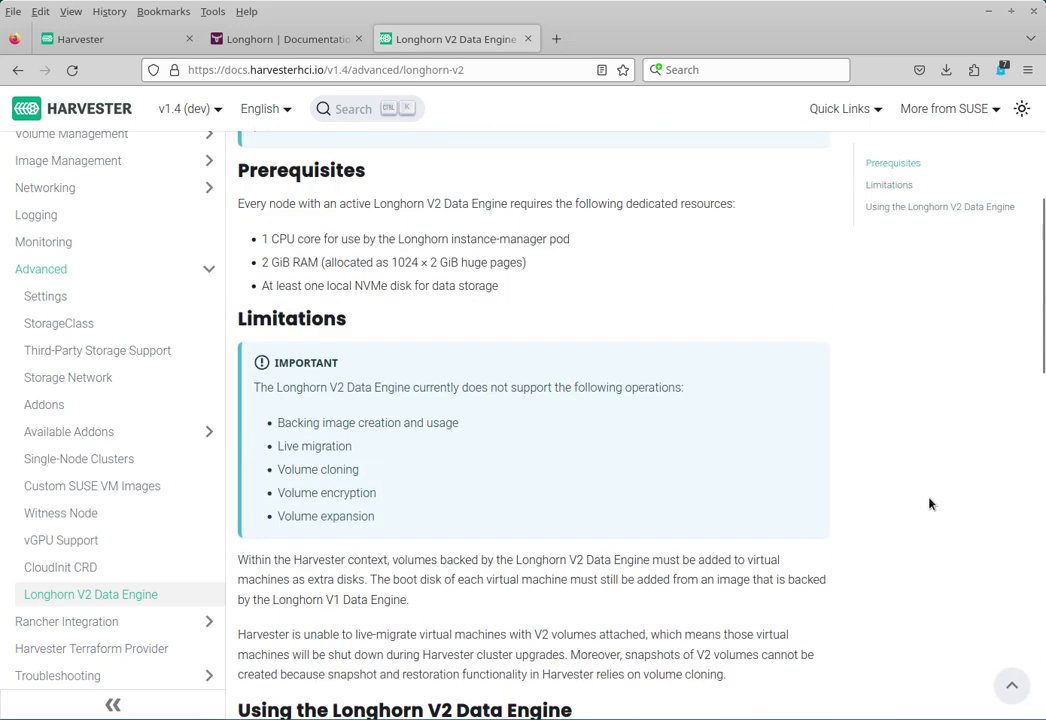
pyautogui.scroll(1, 929, 504)
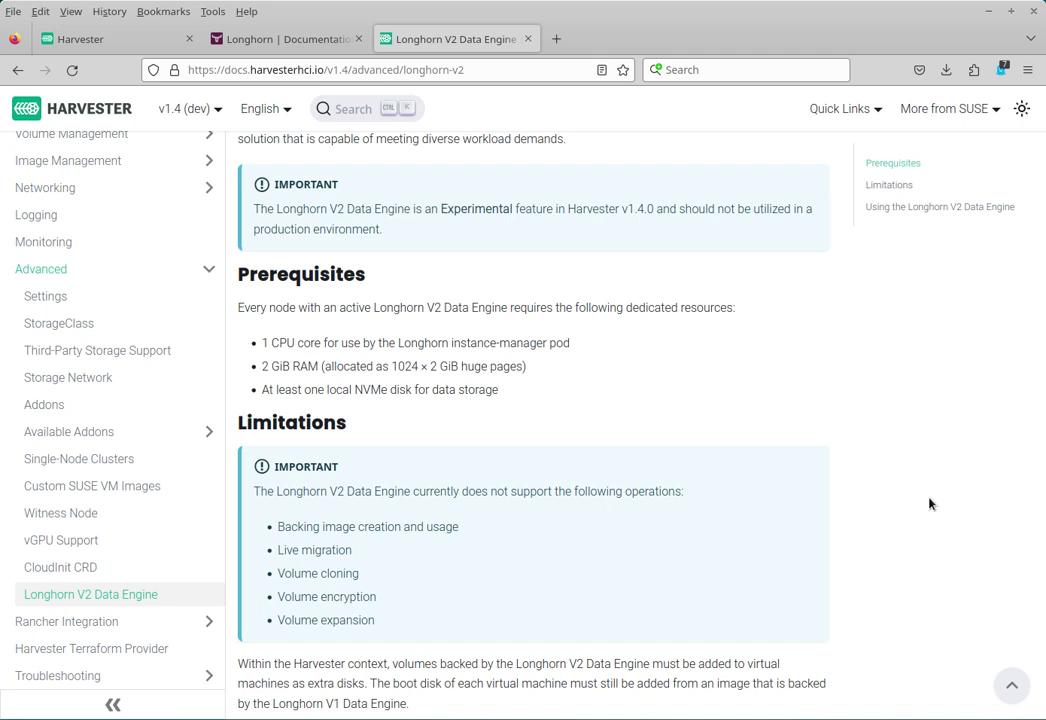
pyautogui.scroll(2, 929, 500)
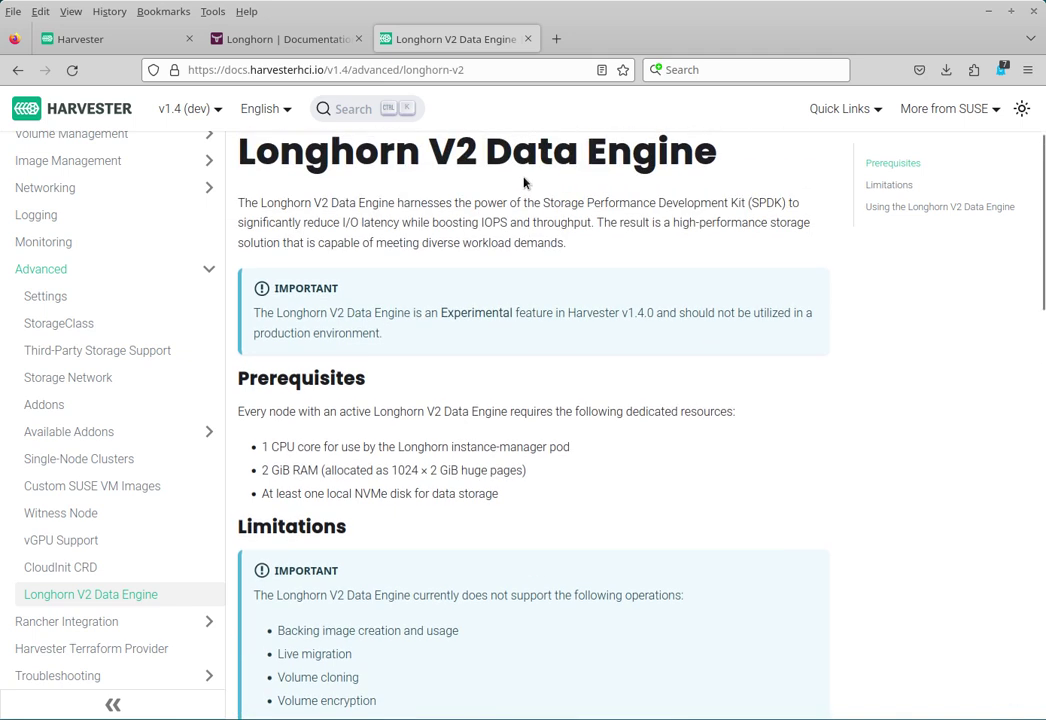
# Switch to the Longhorn 1.7.2 documentation and review its V2 Data Engine Quick Start contents and kernel module setup instructions.
pyautogui.click(263, 38)
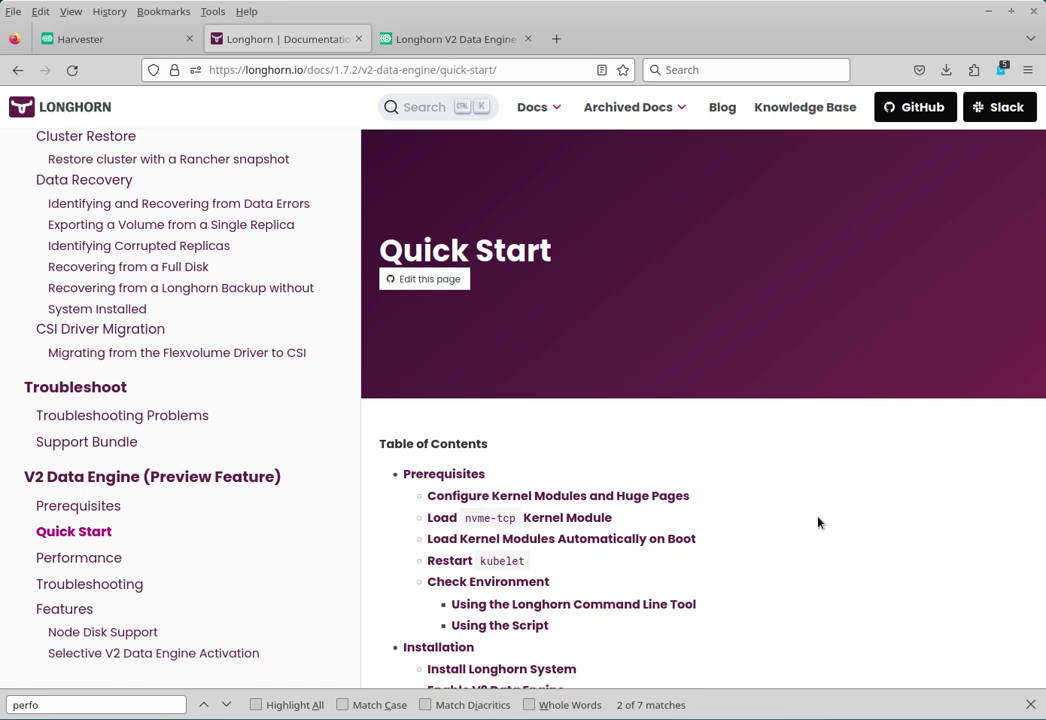
pyautogui.scroll(-4, 818, 522)
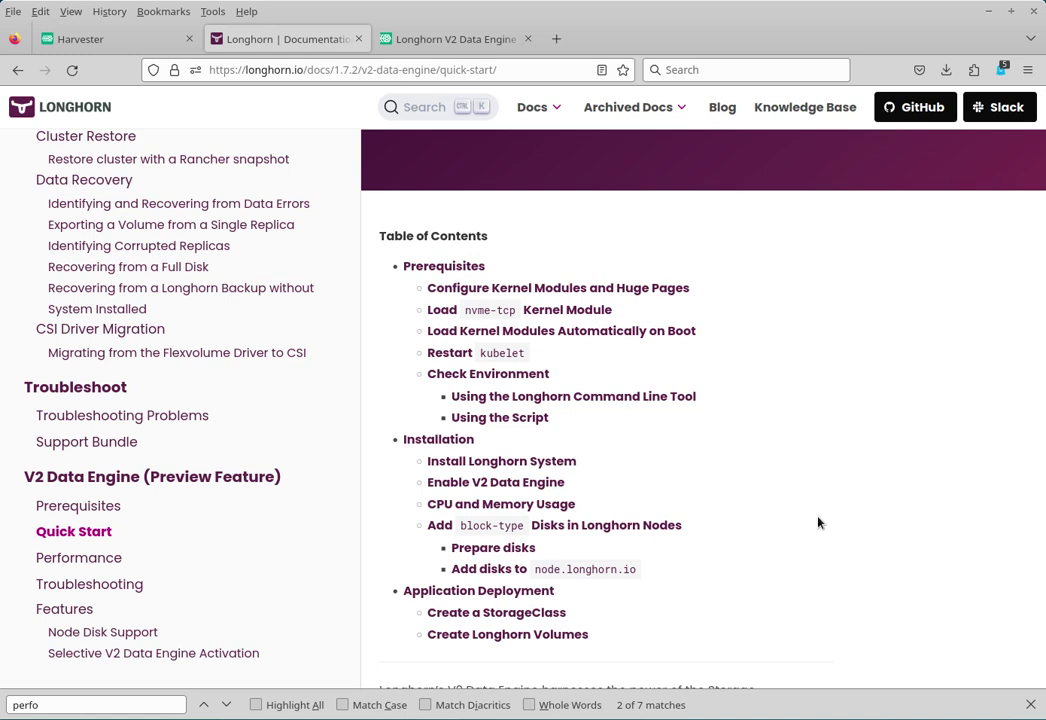
pyautogui.scroll(-4, 818, 522)
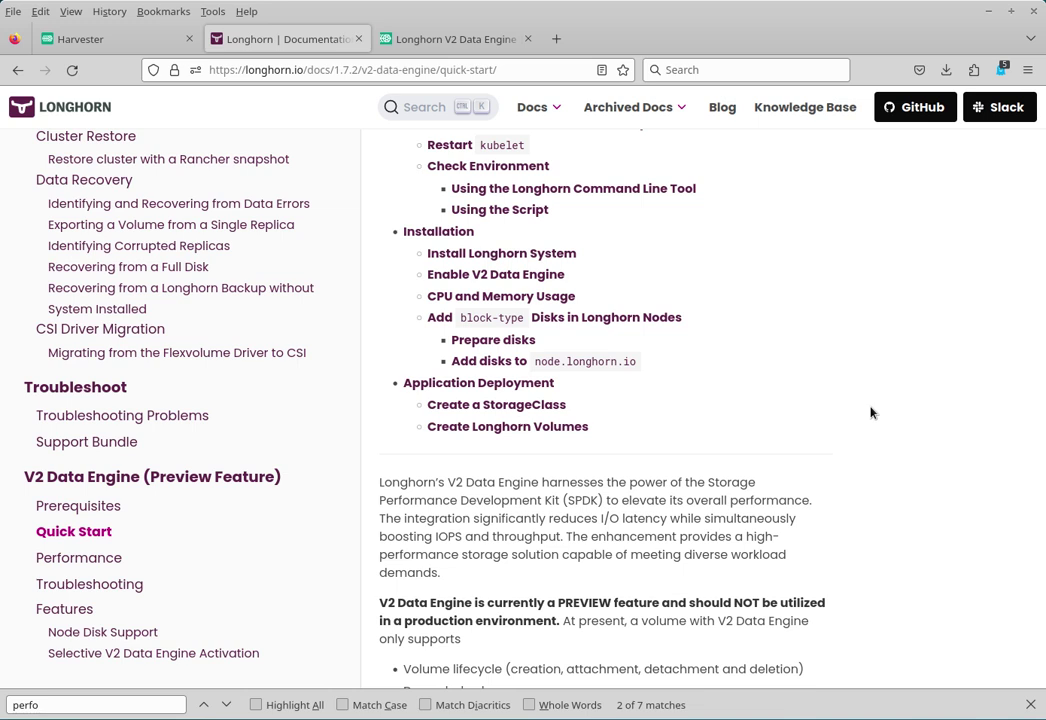
pyautogui.scroll(-10, 870, 413)
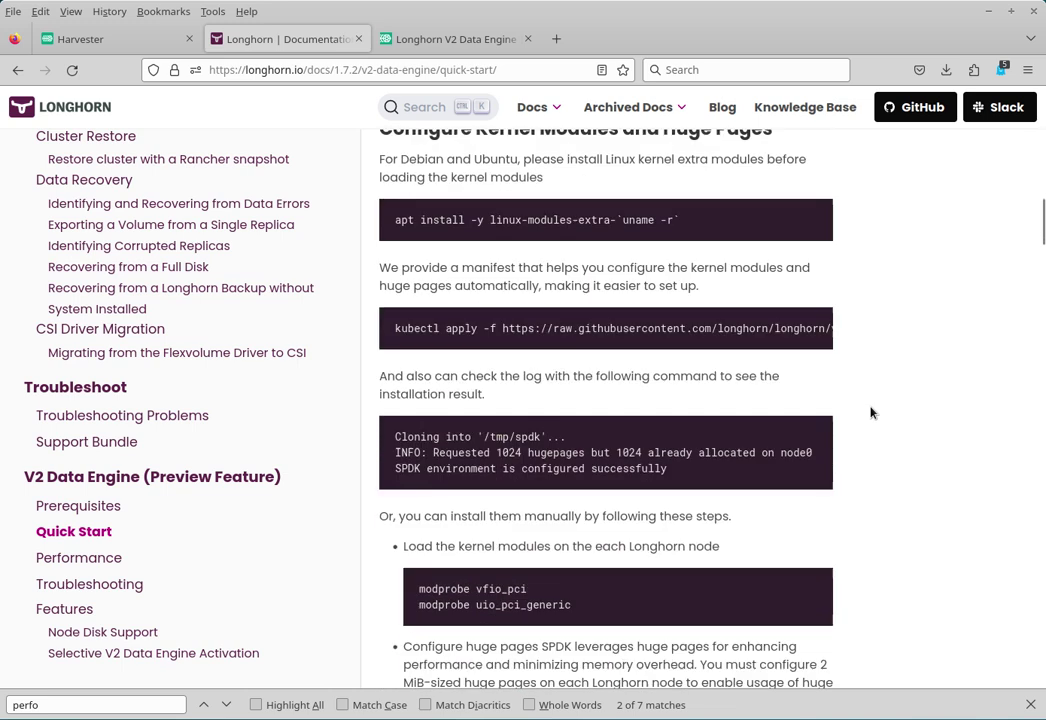
pyautogui.scroll(10, 870, 413)
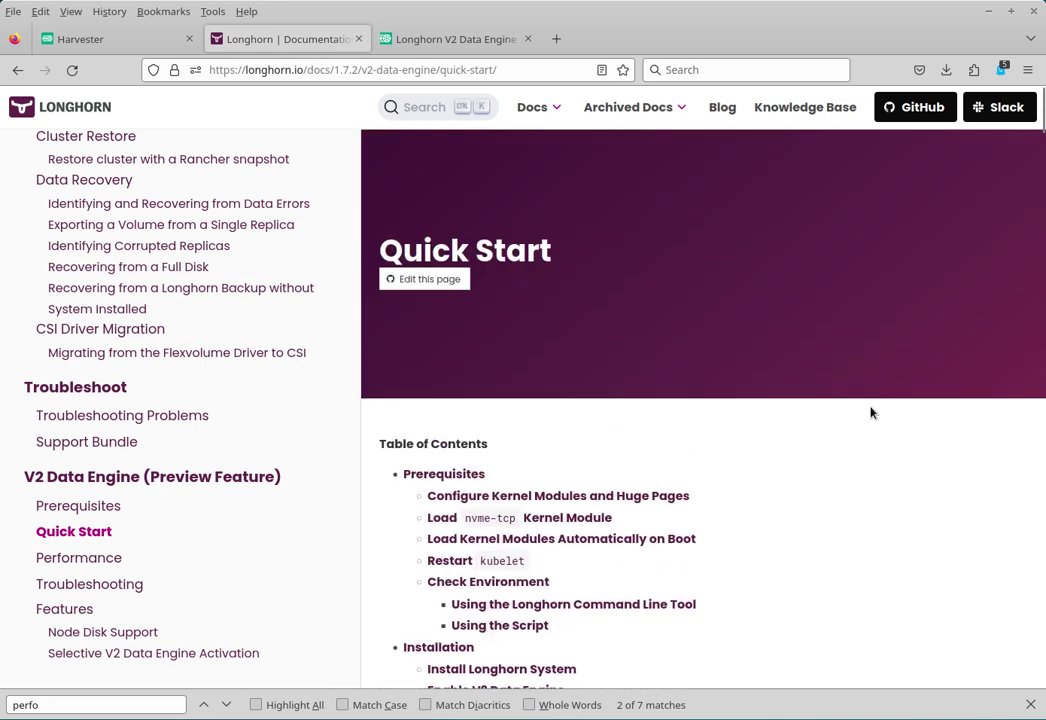
pyautogui.scroll(-2, 870, 413)
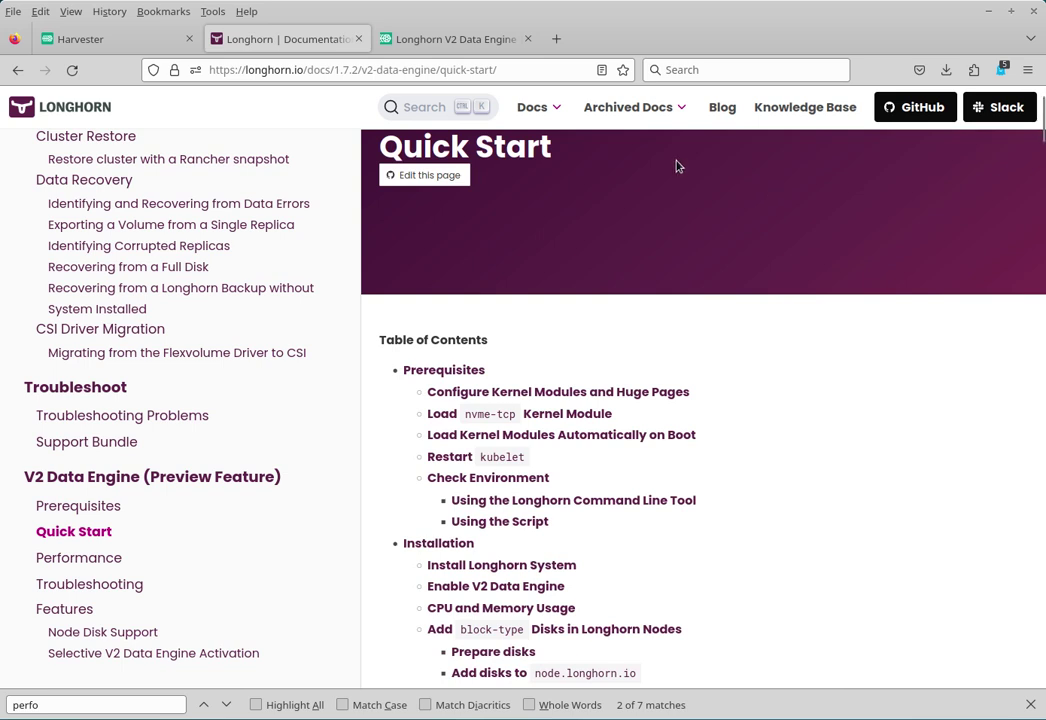
# Switch to the Harvester dashboard and save the advanced setting longhorn-v2-data-engine-enabled as True.
pyautogui.click(125, 39)
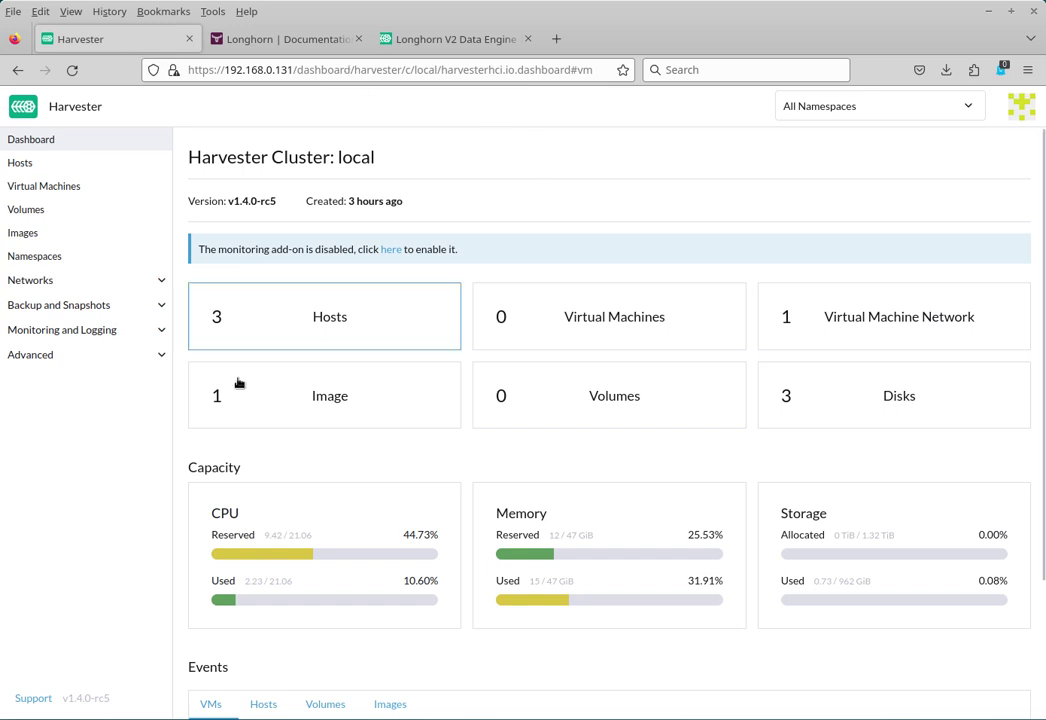
pyautogui.click(109, 354)
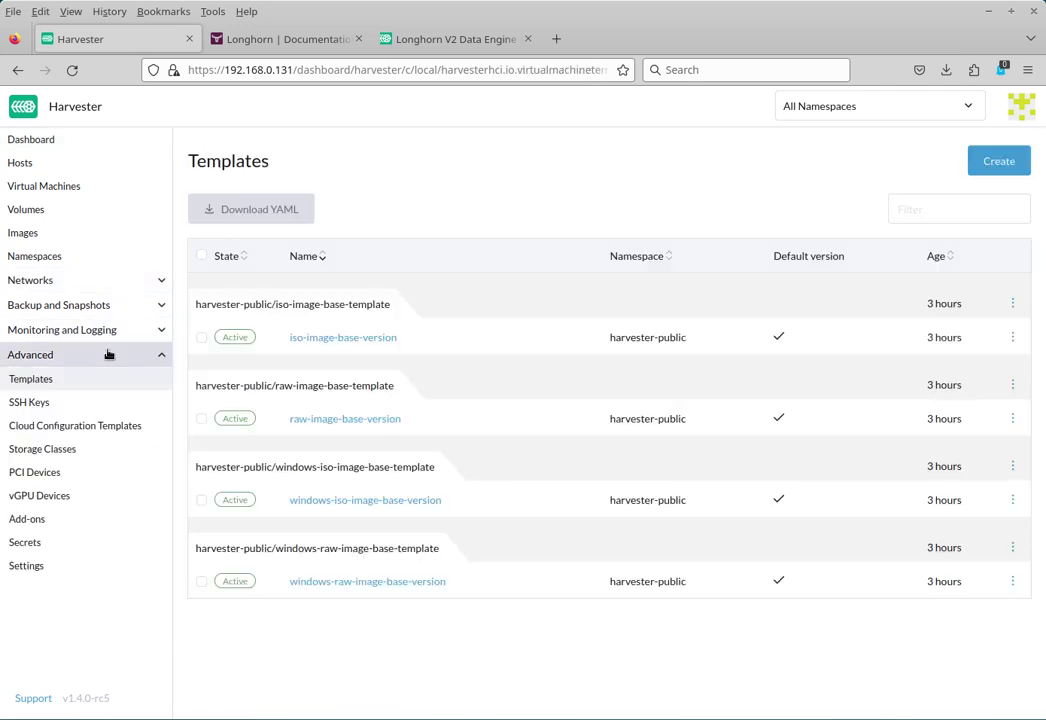
pyautogui.click(96, 569)
pyautogui.scroll(-10, 515, 430)
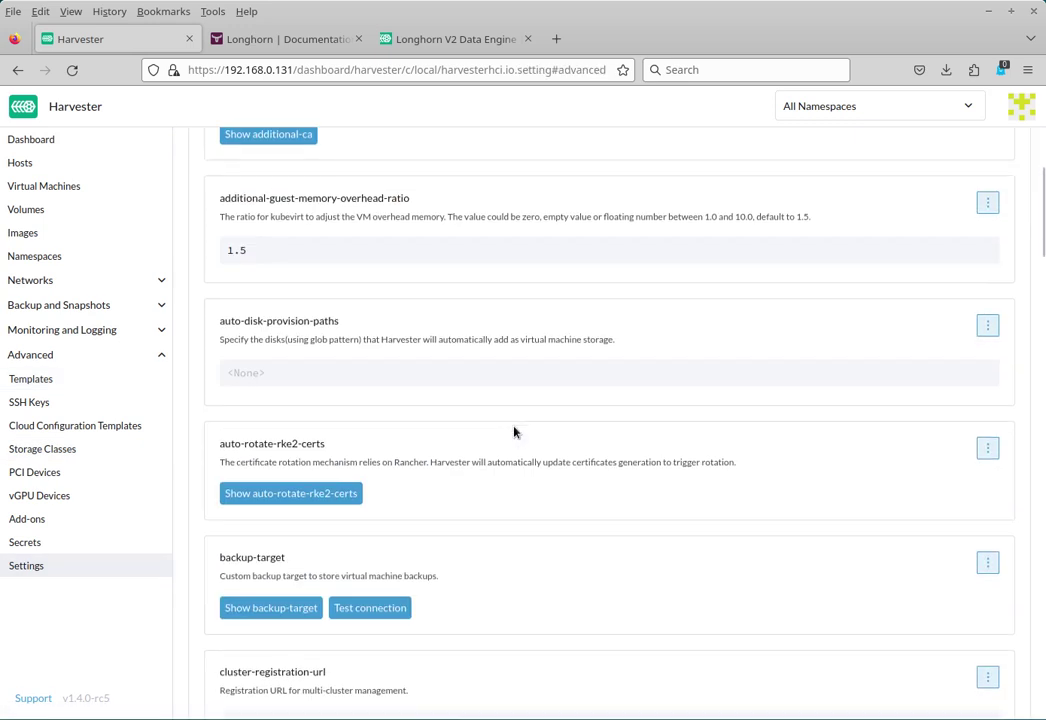
pyautogui.scroll(-9, 545, 340)
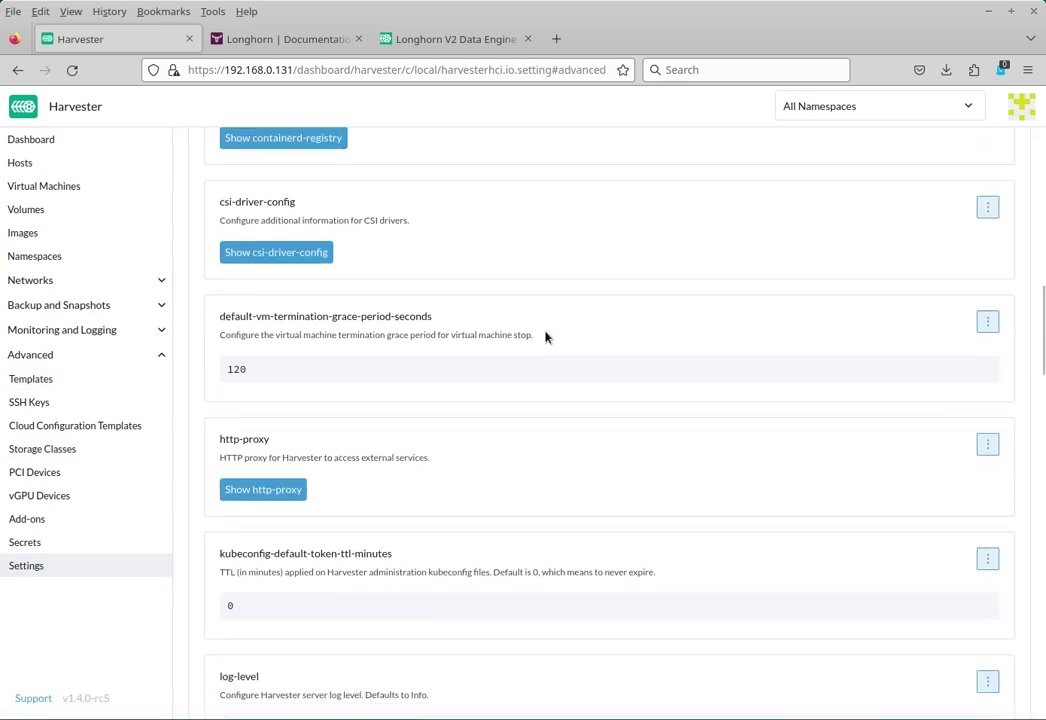
pyautogui.scroll(-2, 500, 350)
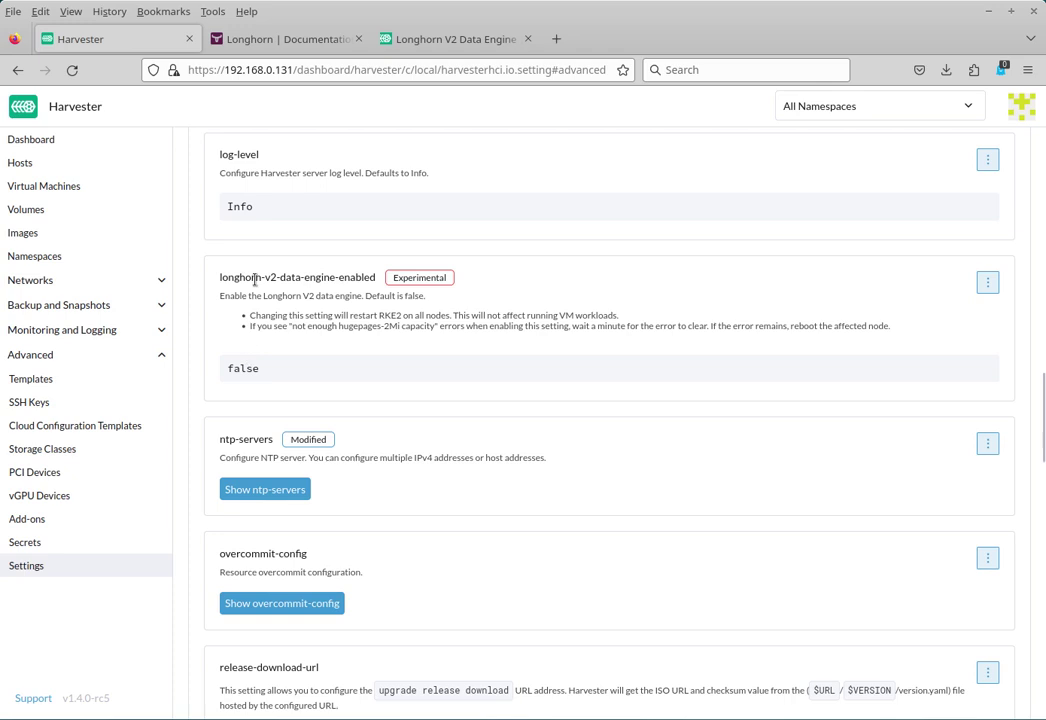
pyautogui.click(988, 285)
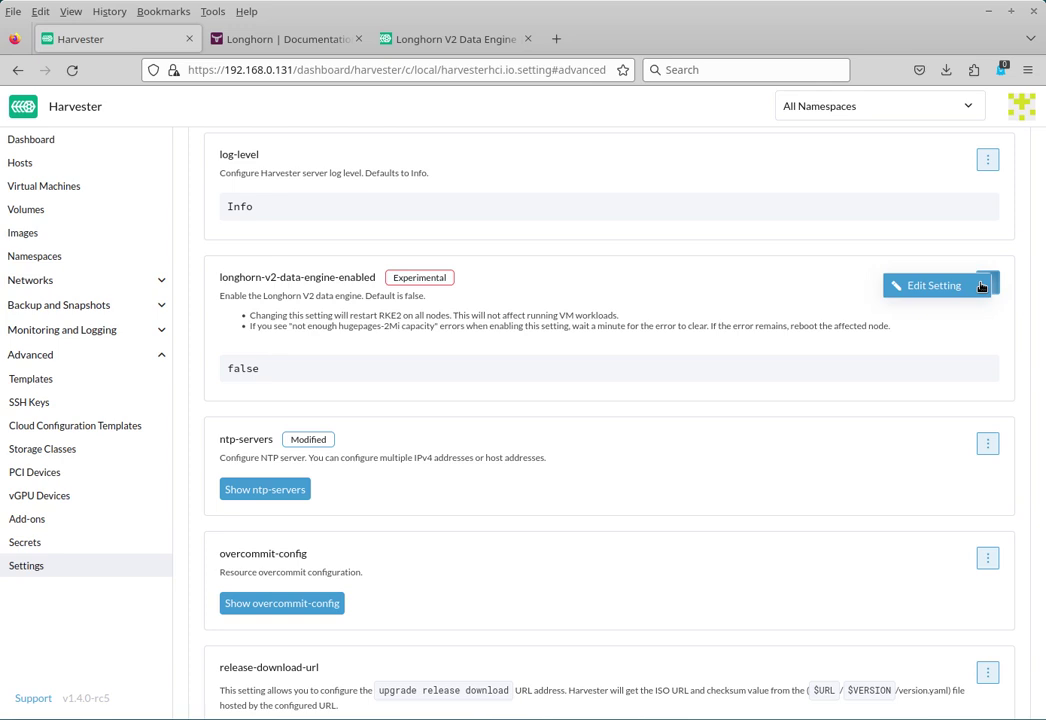
pyautogui.click(981, 286)
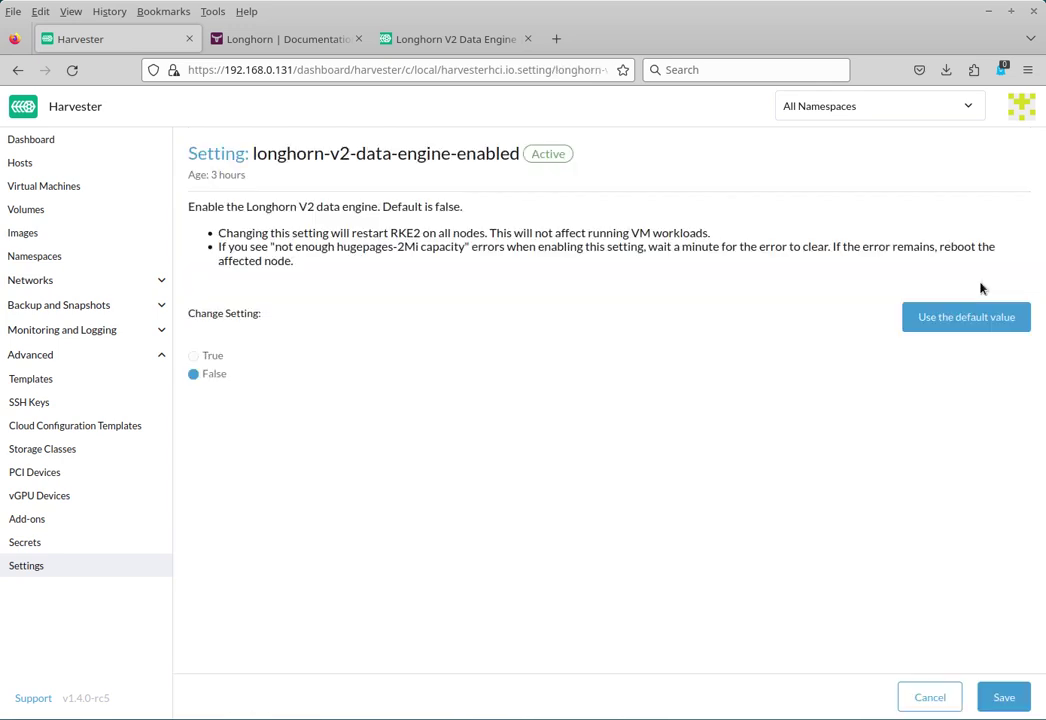
pyautogui.click(221, 358)
pyautogui.click(1006, 696)
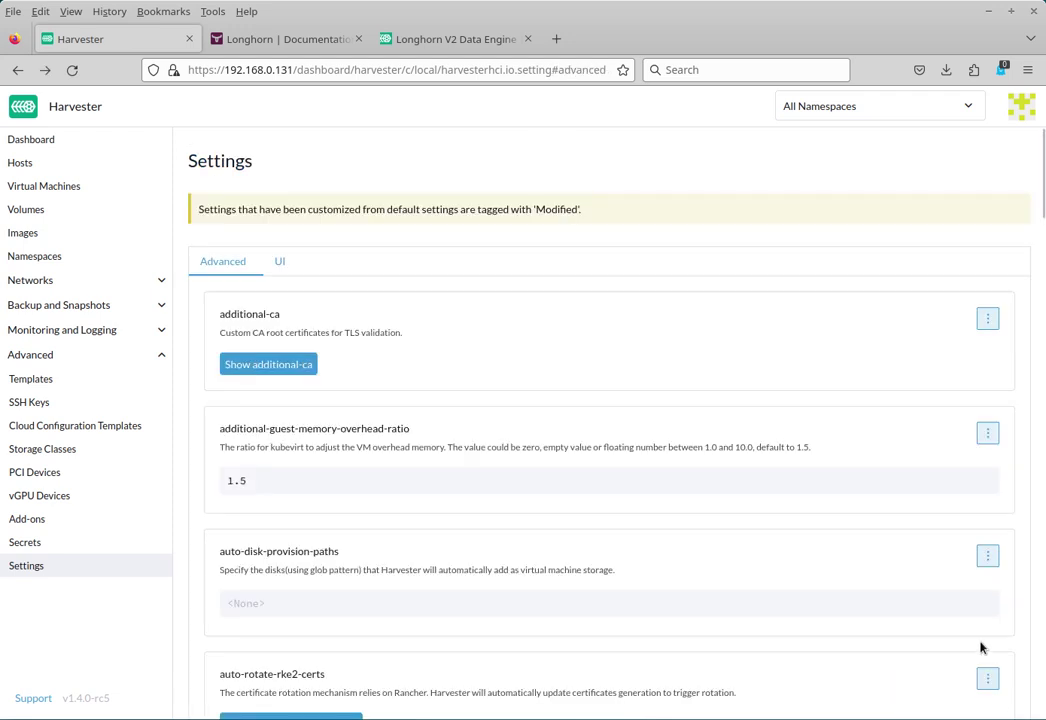
# Check the saved value of longhorn-v2-data-engine-enabled in the advanced settings list.
pyautogui.scroll(-10, 727, 463)
pyautogui.scroll(-4, 727, 463)
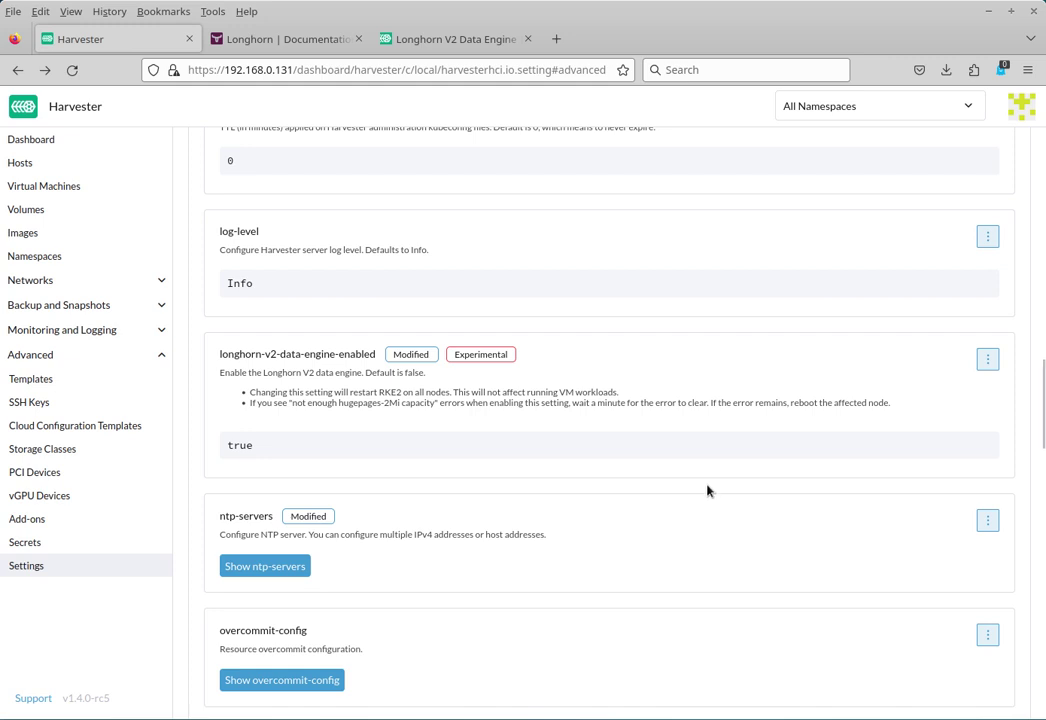
pyautogui.scroll(8, 653, 490)
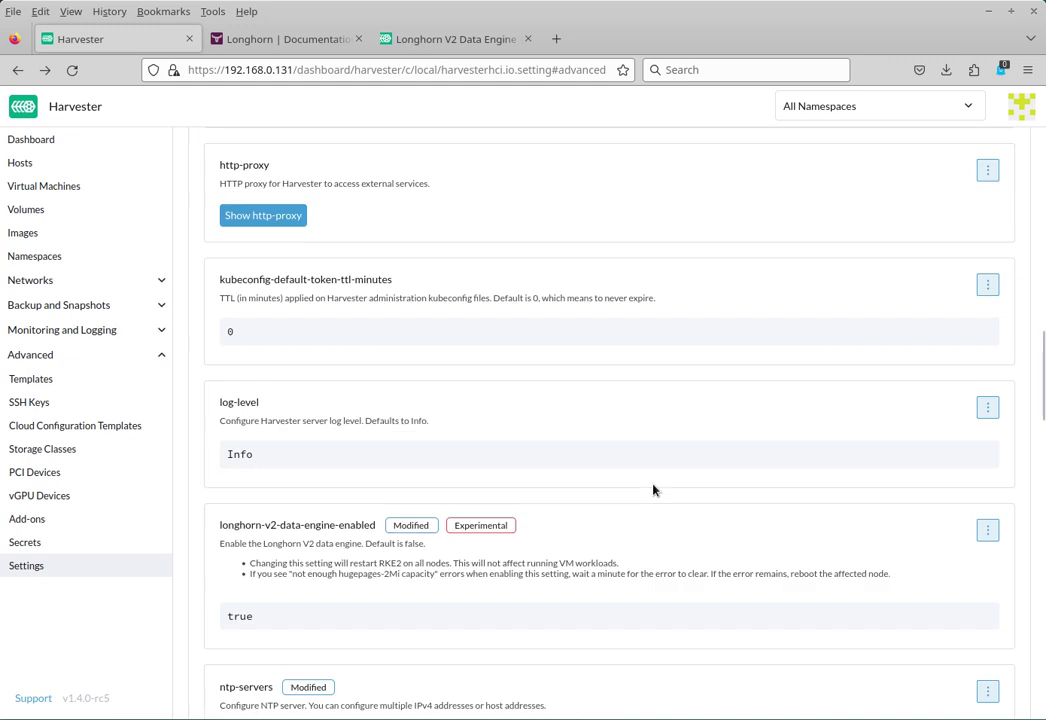
# Add the disk /dev/nvme0n1 to the storage of host harvester-node-0 with the Longhorn V2 (CSI) provisioner and save the host.
pyautogui.click(54, 168)
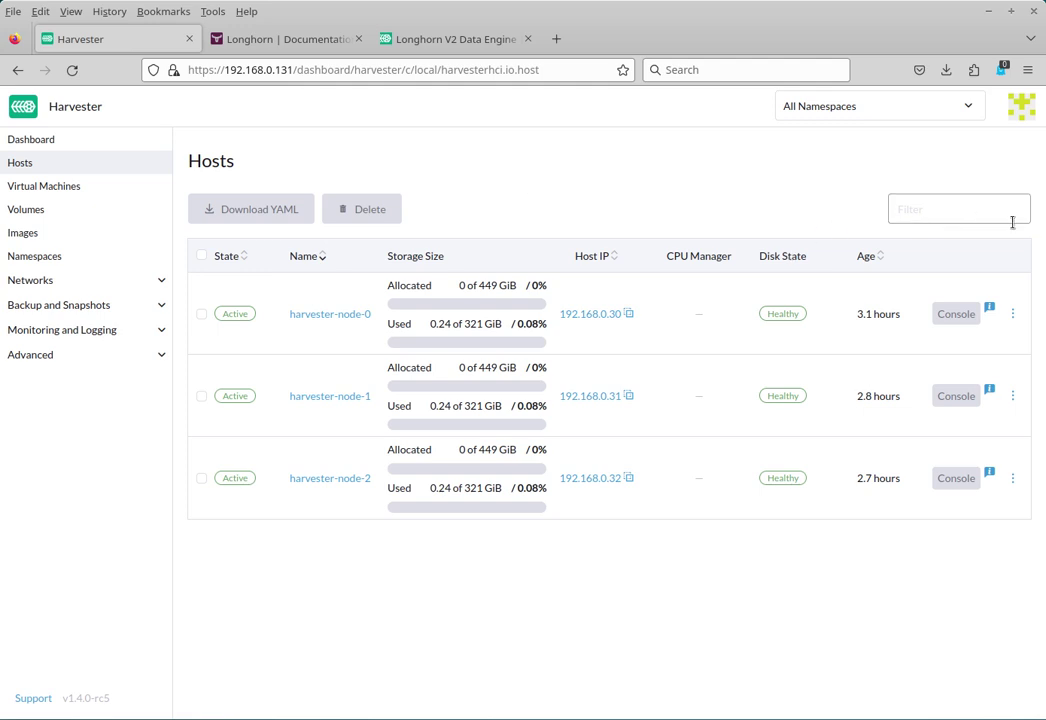
pyautogui.click(1012, 313)
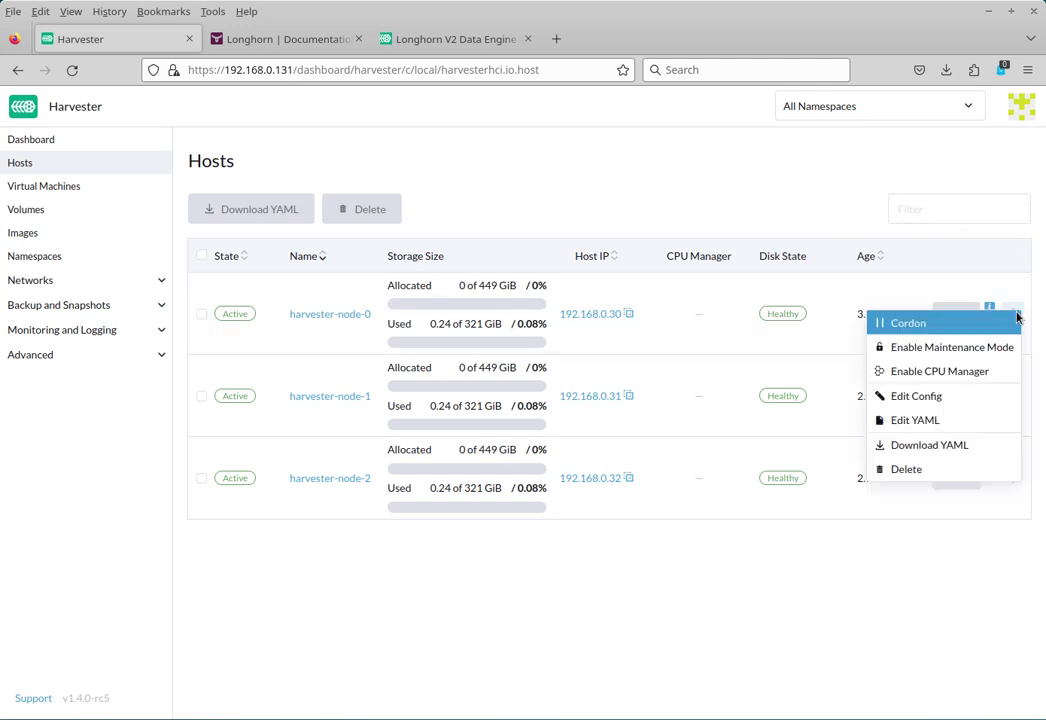
pyautogui.click(996, 398)
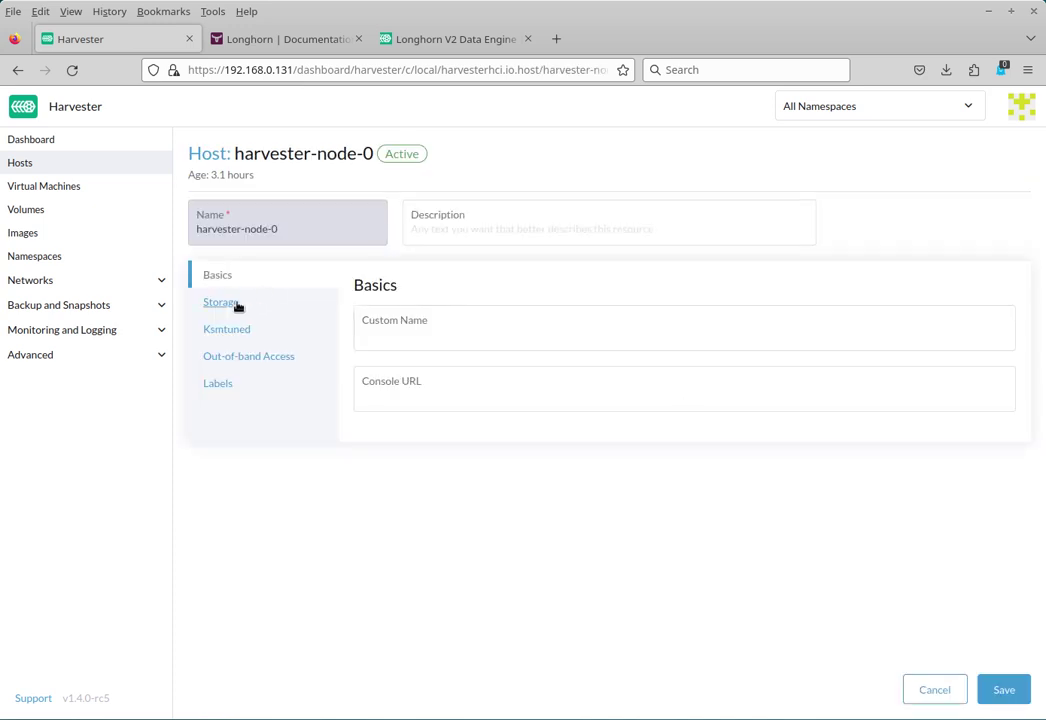
pyautogui.click(221, 302)
pyautogui.scroll(-2, 457, 318)
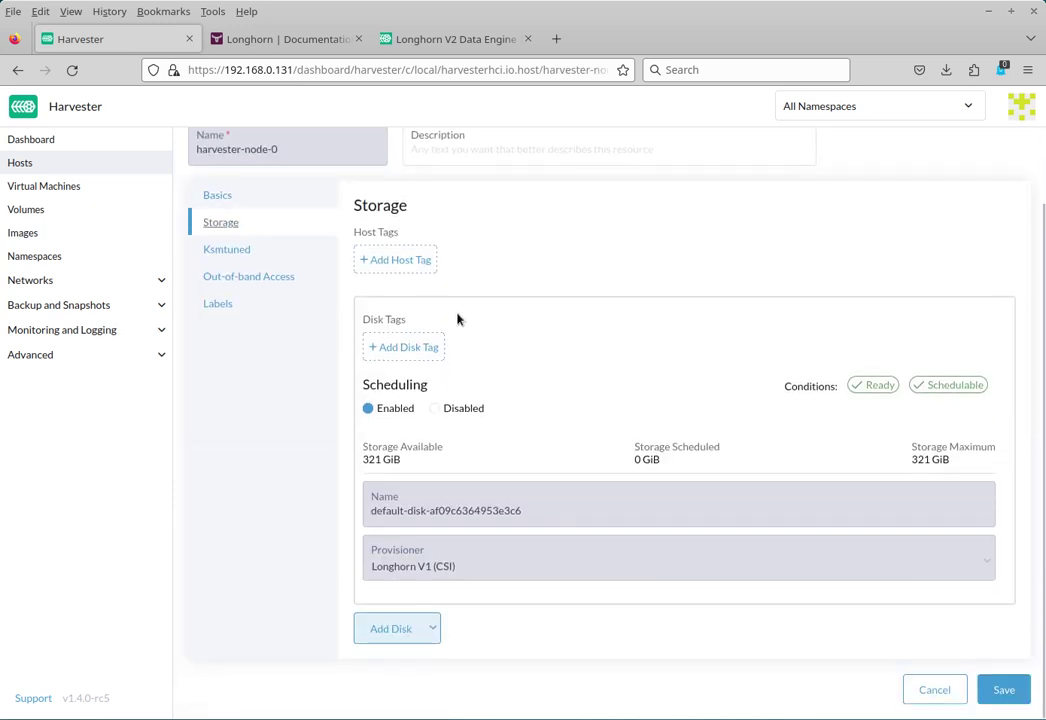
pyautogui.click(432, 627)
pyautogui.click(427, 656)
pyautogui.scroll(-3, 533, 641)
pyautogui.click(522, 500)
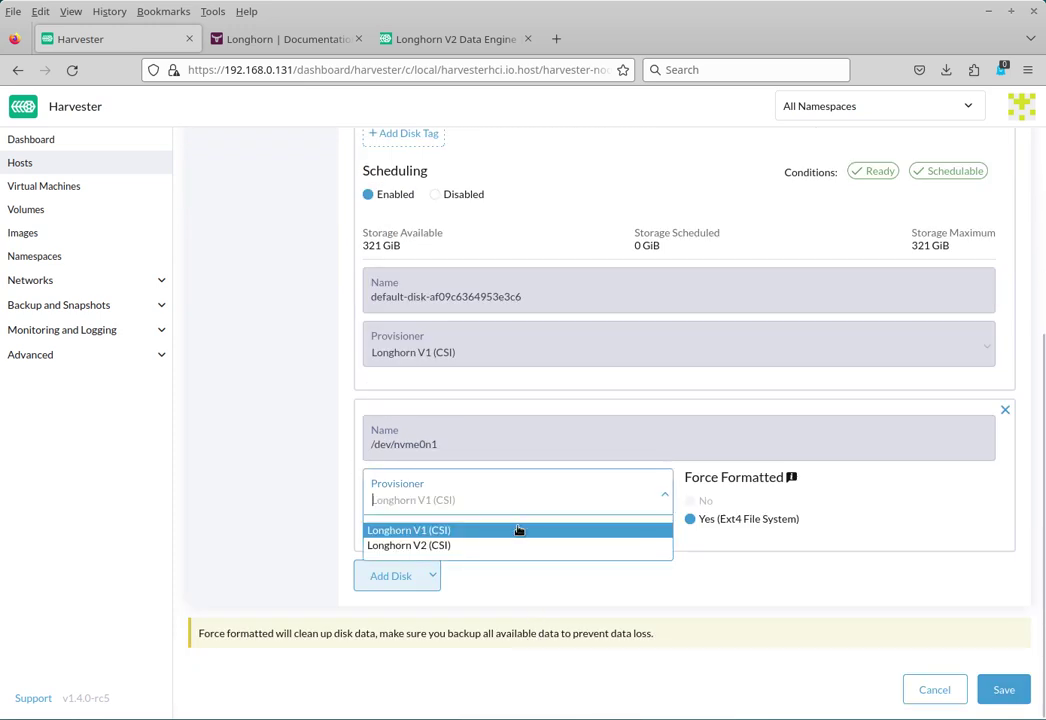
pyautogui.click(513, 545)
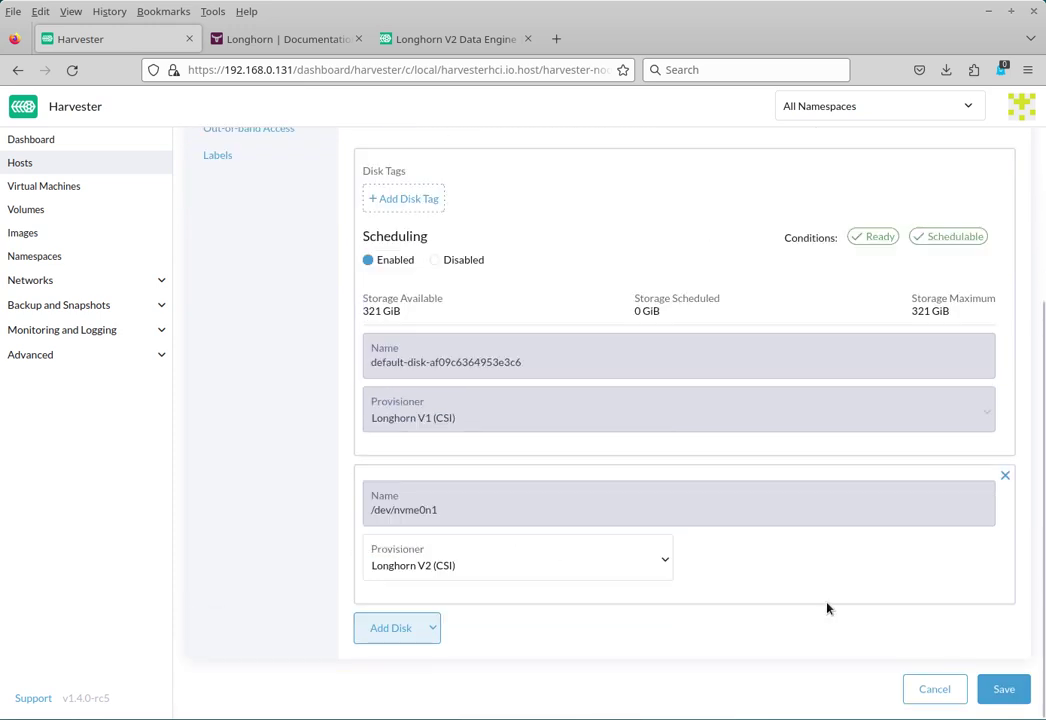
pyautogui.click(1004, 689)
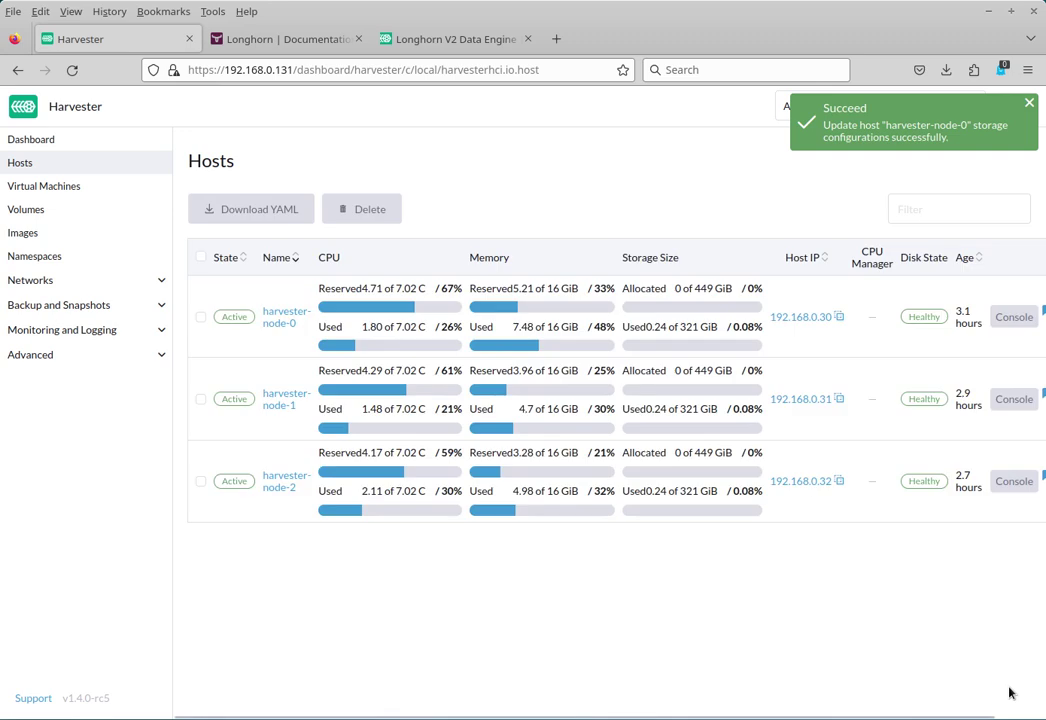
# Add the disk /dev/nvme0n1 to the storage of host harvester-node-1 with the Longhorn V2 (CSI) provisioner and save the host.
pyautogui.moveTo(818, 716); pyautogui.dragTo(863, 716)
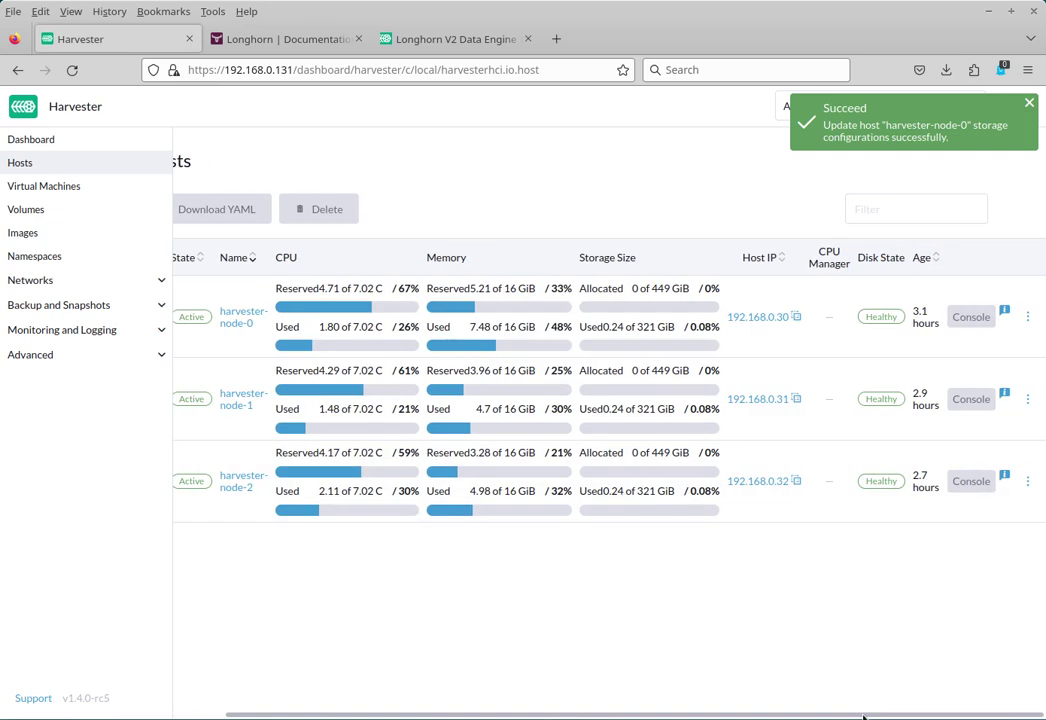
pyautogui.click(1027, 401)
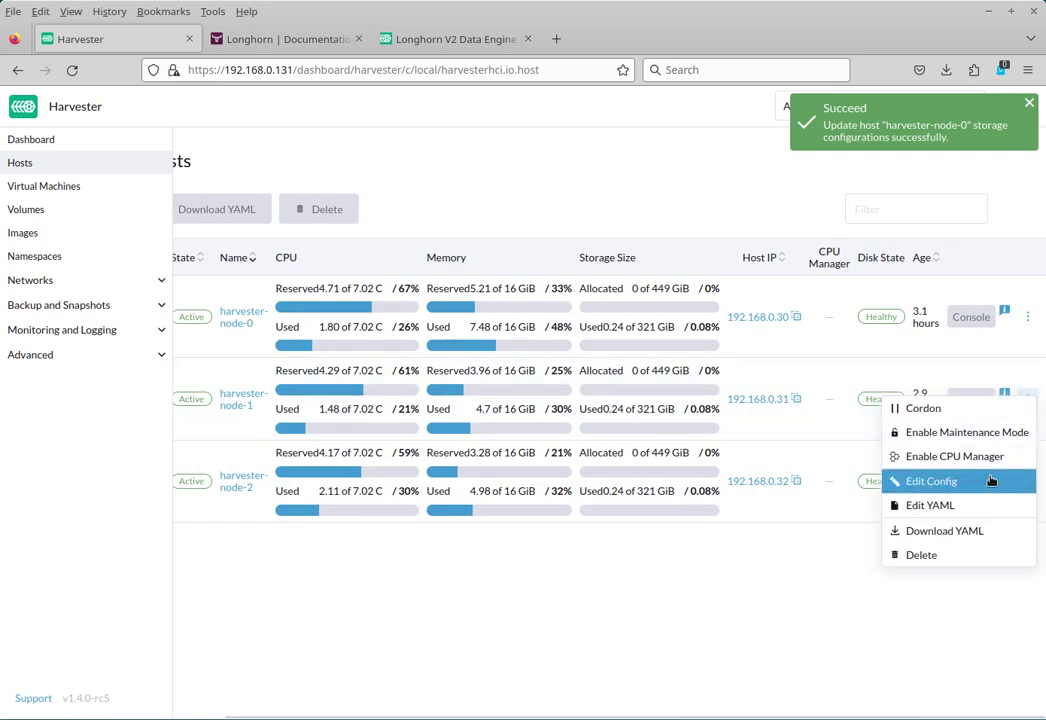
pyautogui.click(931, 481)
pyautogui.click(221, 302)
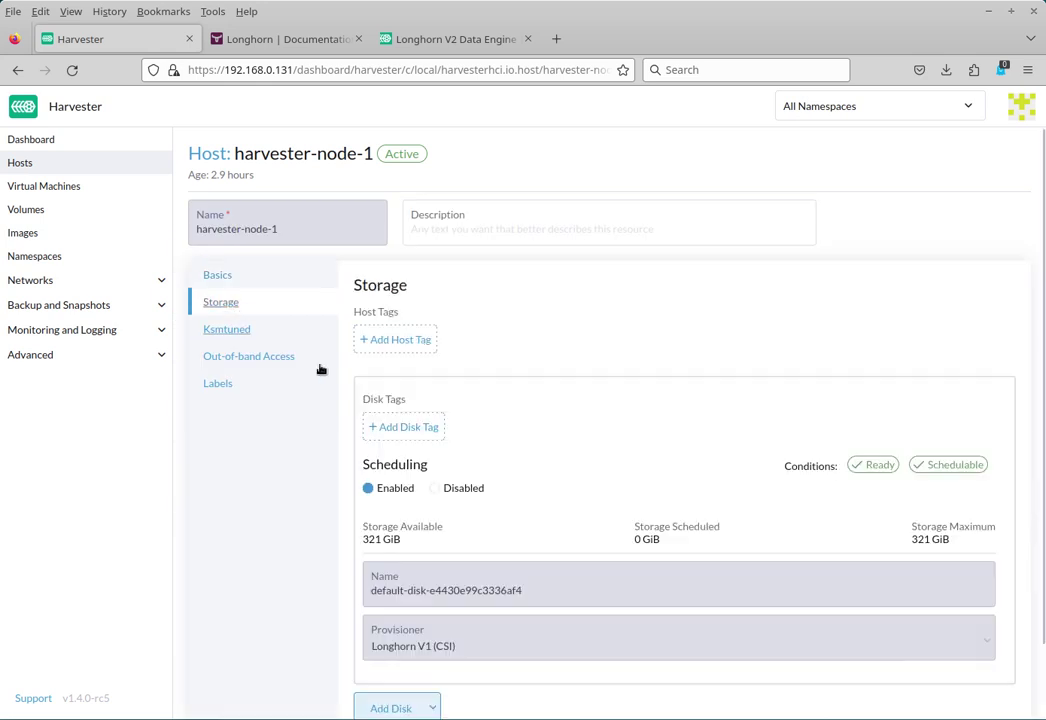
pyautogui.scroll(-2, 376, 462)
pyautogui.click(392, 628)
pyautogui.click(415, 662)
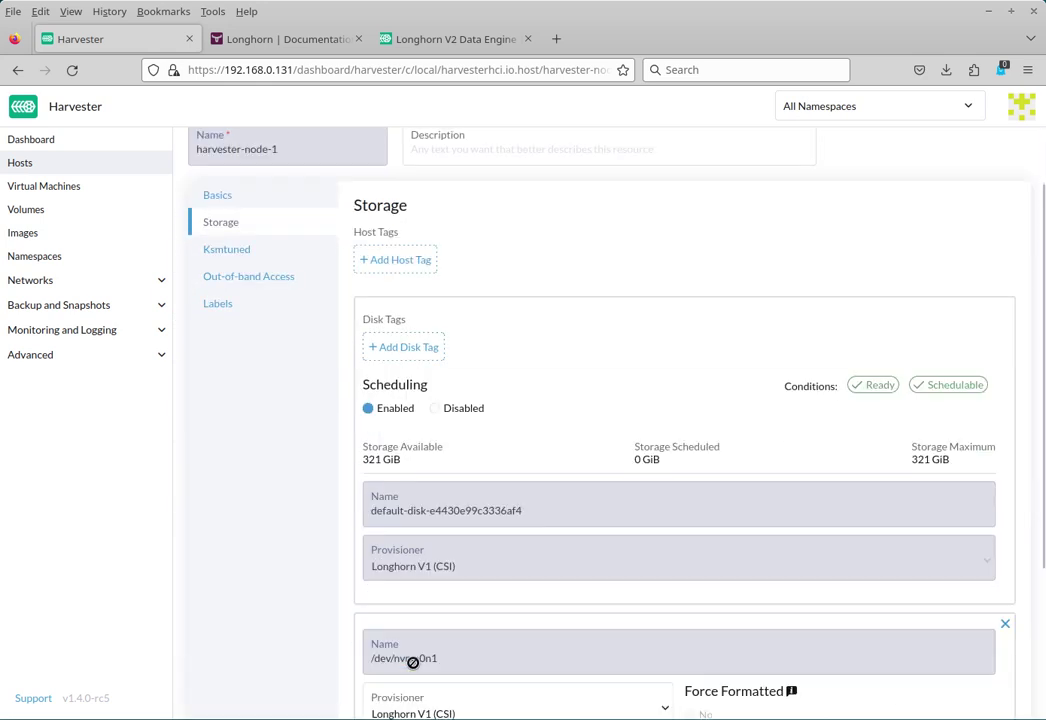
pyautogui.scroll(-4, 483, 664)
pyautogui.click(483, 495)
pyautogui.click(458, 545)
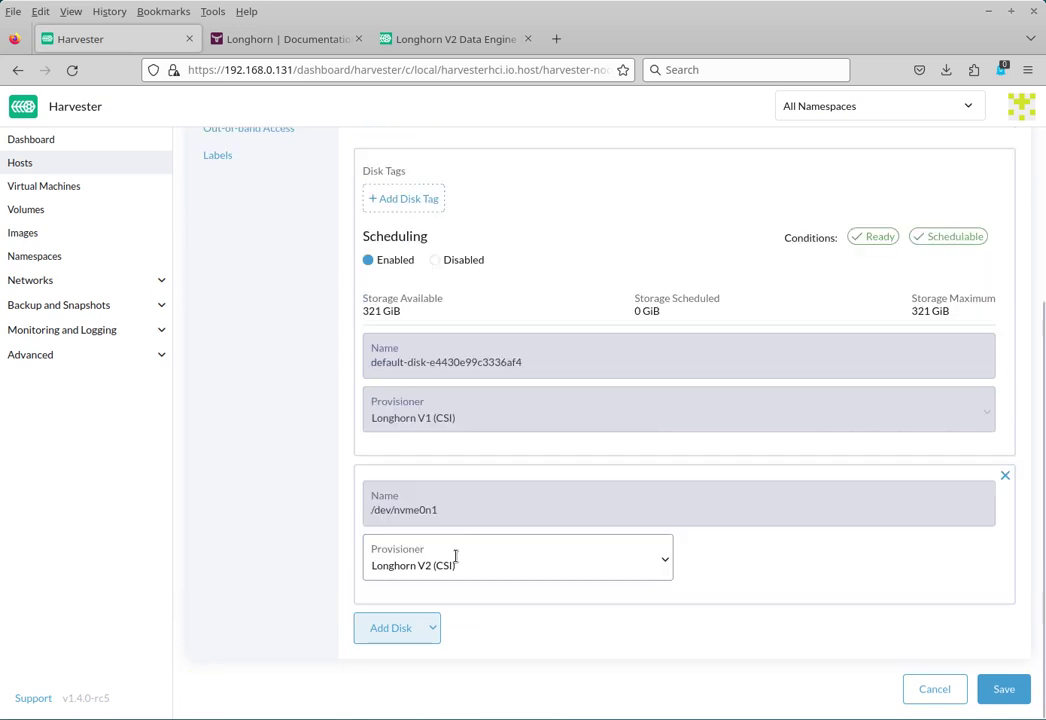
pyautogui.click(1002, 690)
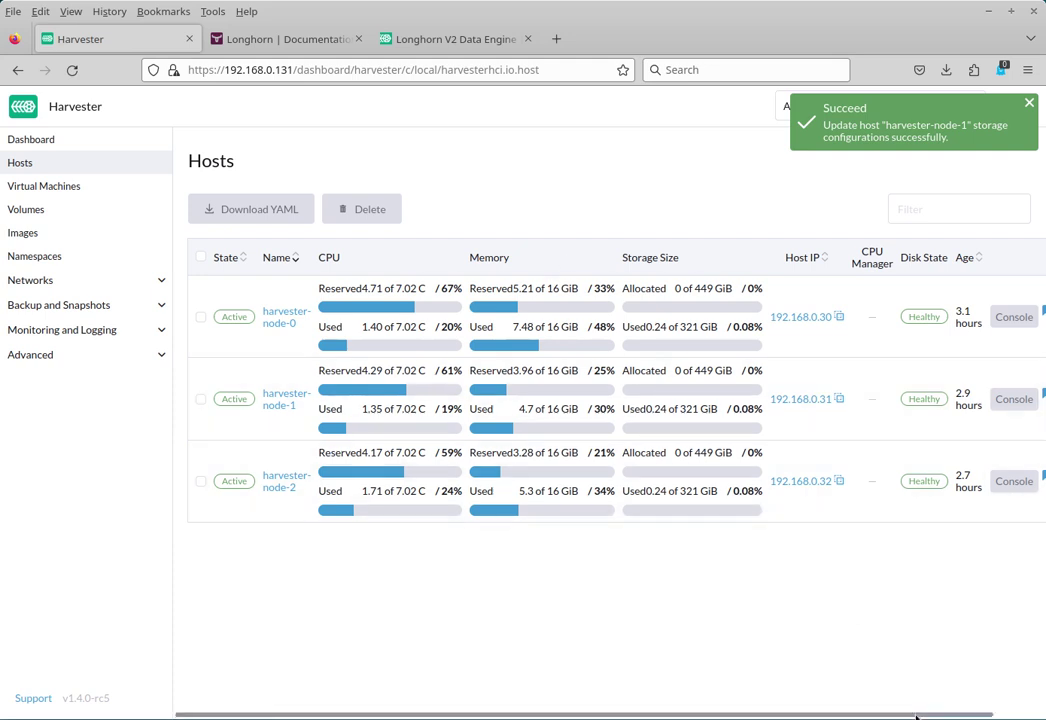
# Add the disk /dev/nvme0n1 to the storage of host harvester-node-2 with the Longhorn V2 (CSI) provisioner and save the host.
pyautogui.moveTo(922, 716); pyautogui.dragTo(988, 716)
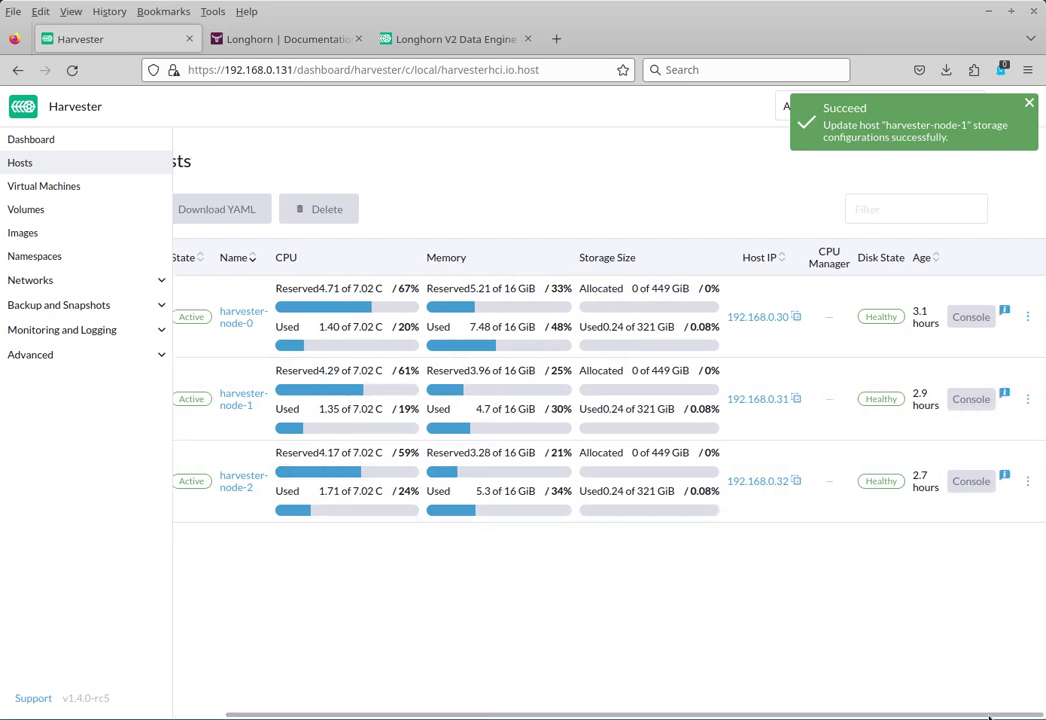
pyautogui.click(1027, 481)
pyautogui.click(996, 396)
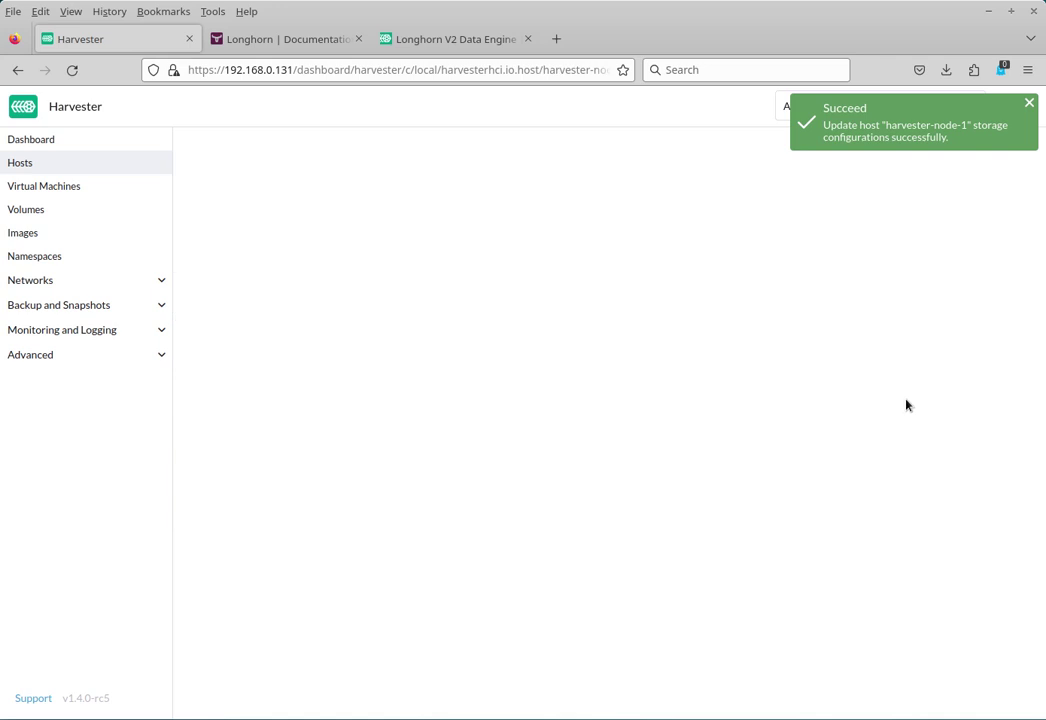
pyautogui.click(231, 301)
pyautogui.scroll(-2, 443, 446)
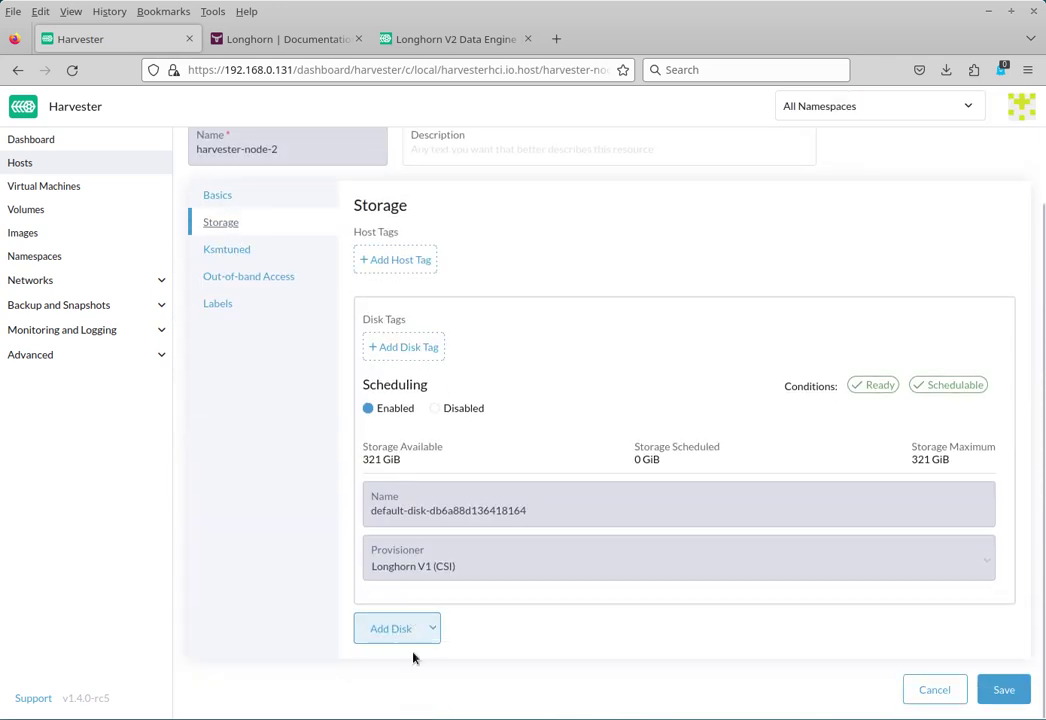
pyautogui.click(416, 629)
pyautogui.click(411, 662)
pyautogui.scroll(-4, 440, 670)
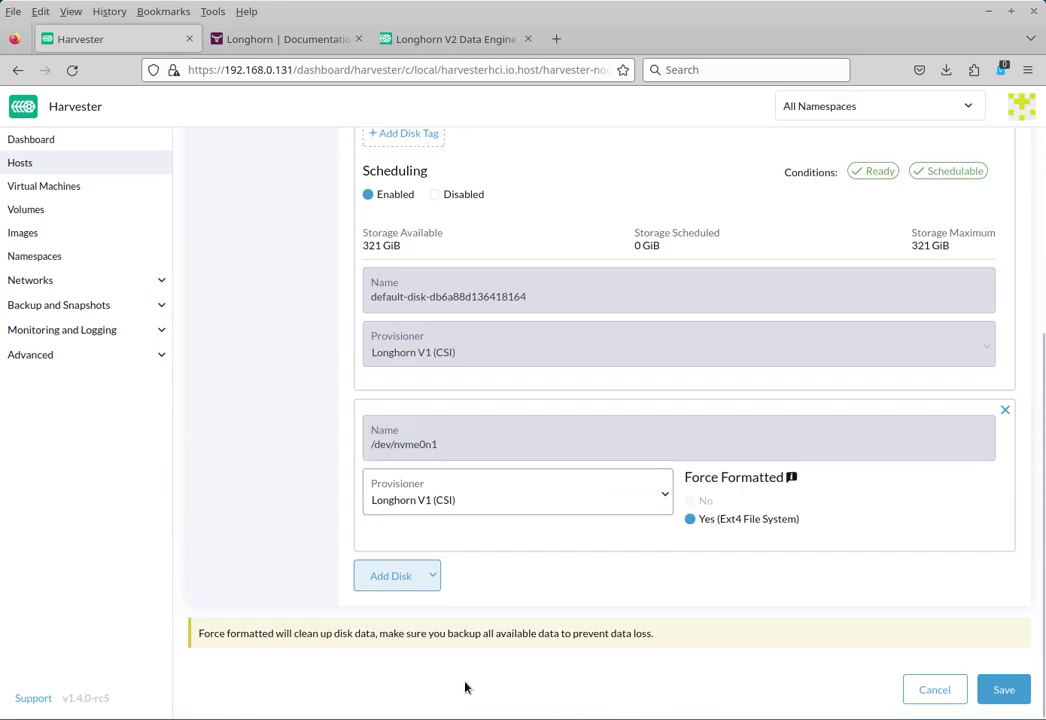
pyautogui.click(465, 504)
pyautogui.click(469, 549)
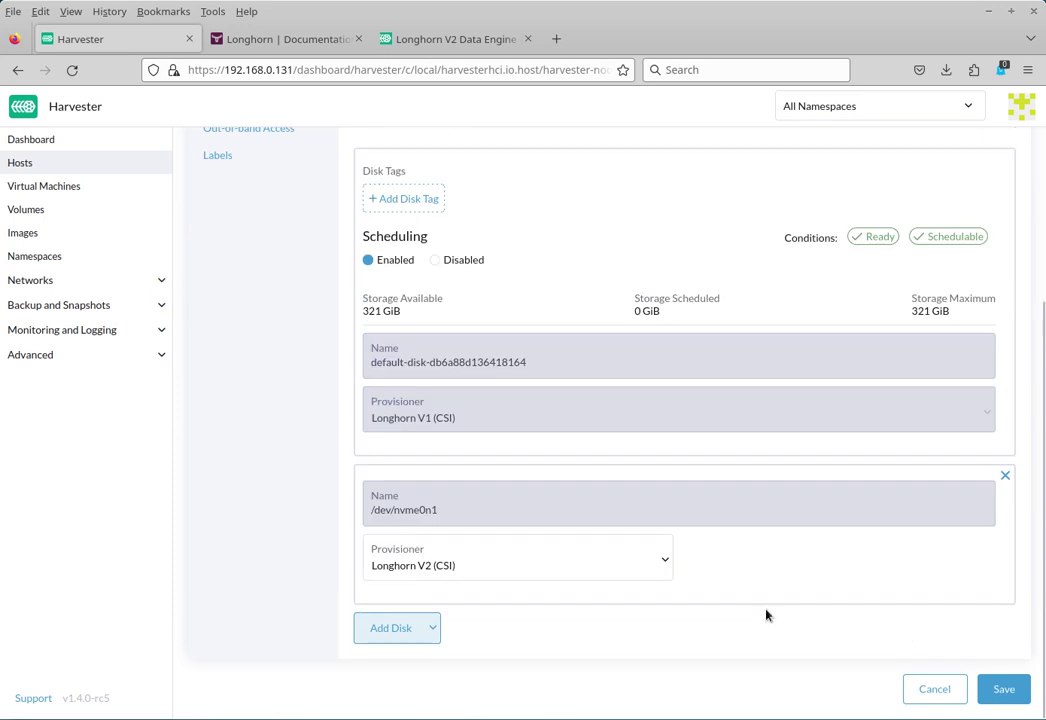
pyautogui.click(1004, 688)
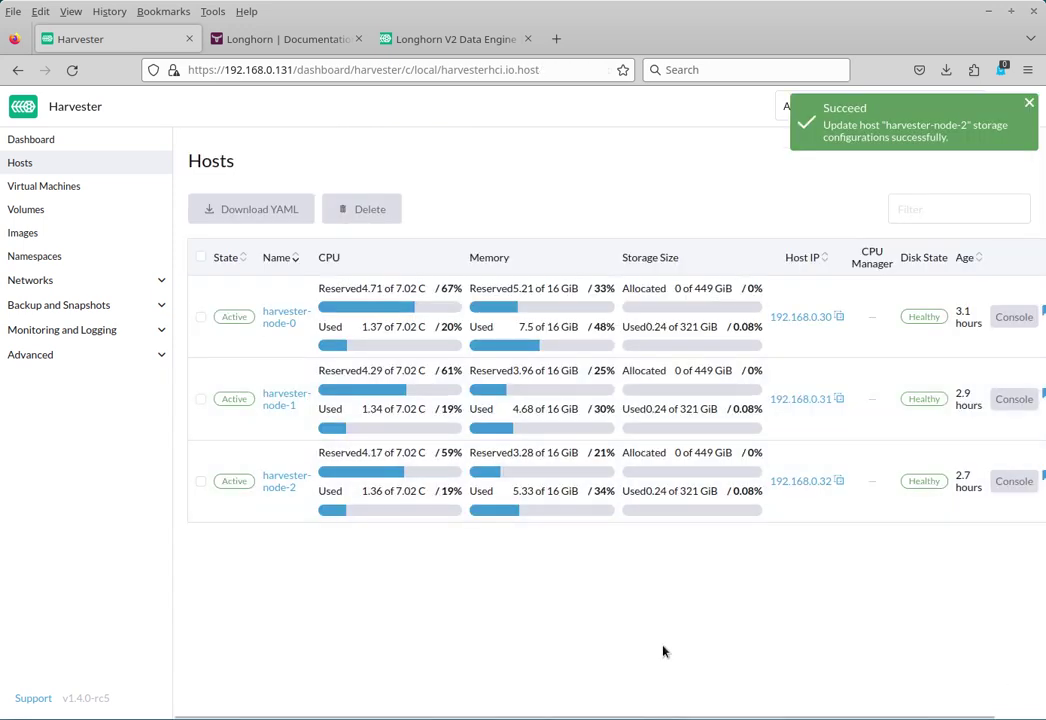
# Check the disks and their conditions in the storage details of host harvester-node-0.
pyautogui.click(290, 318)
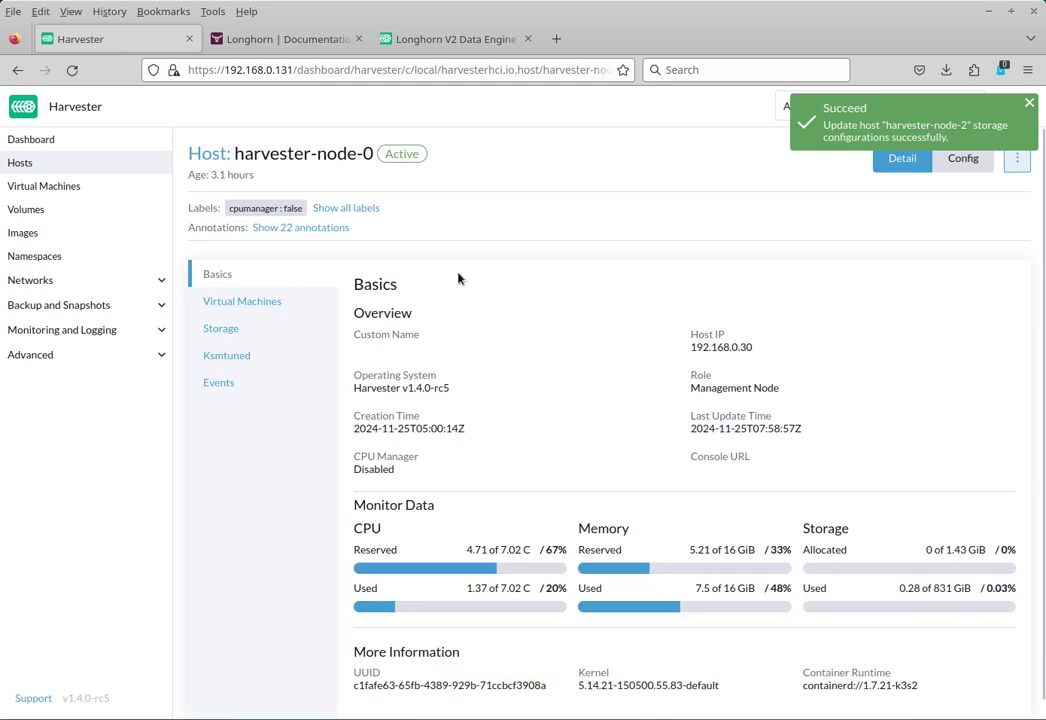
pyautogui.scroll(-1, 236, 275)
pyautogui.click(222, 310)
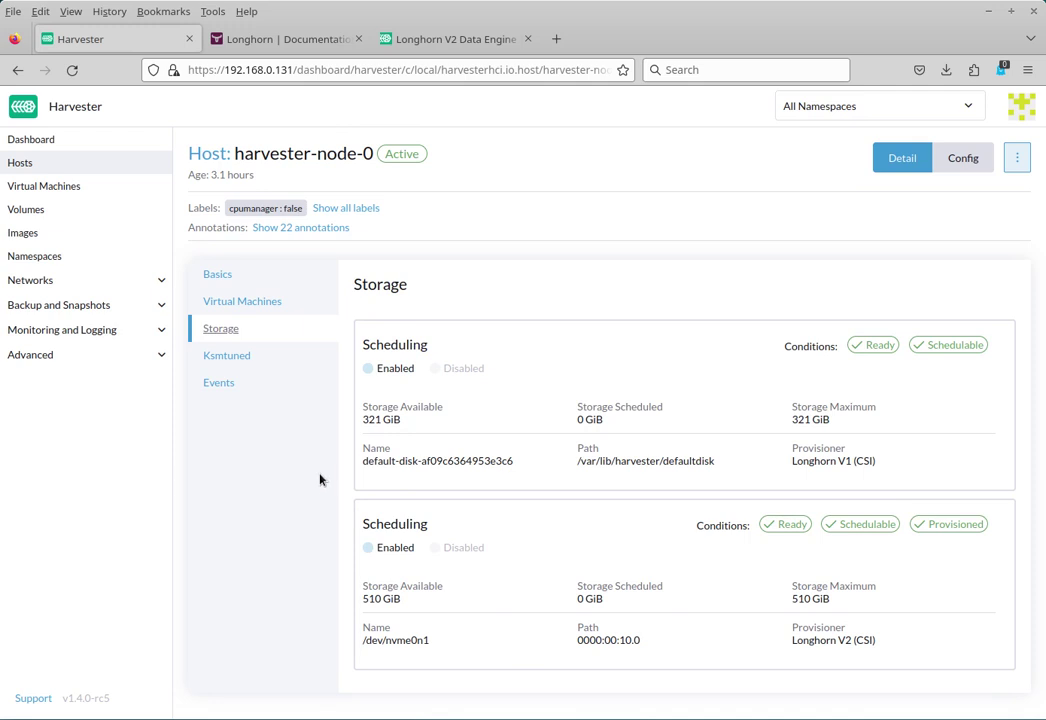
# Create a storage class named lh-v2 with the Longhorn V2 (CSI) provisioner.
pyautogui.click(124, 356)
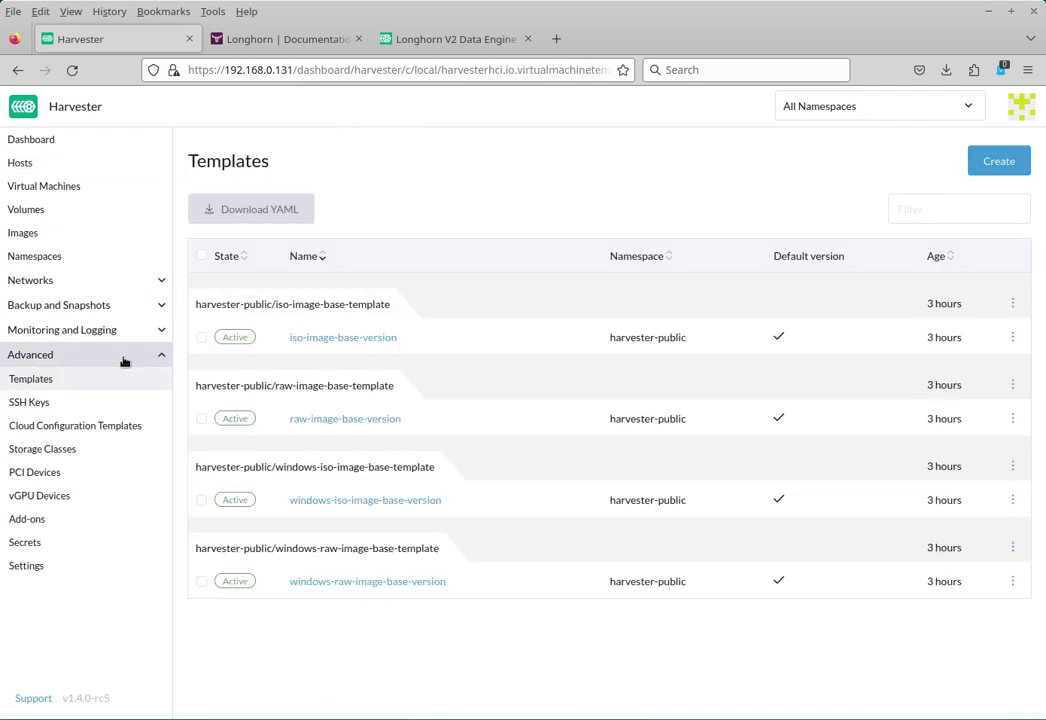
pyautogui.click(92, 456)
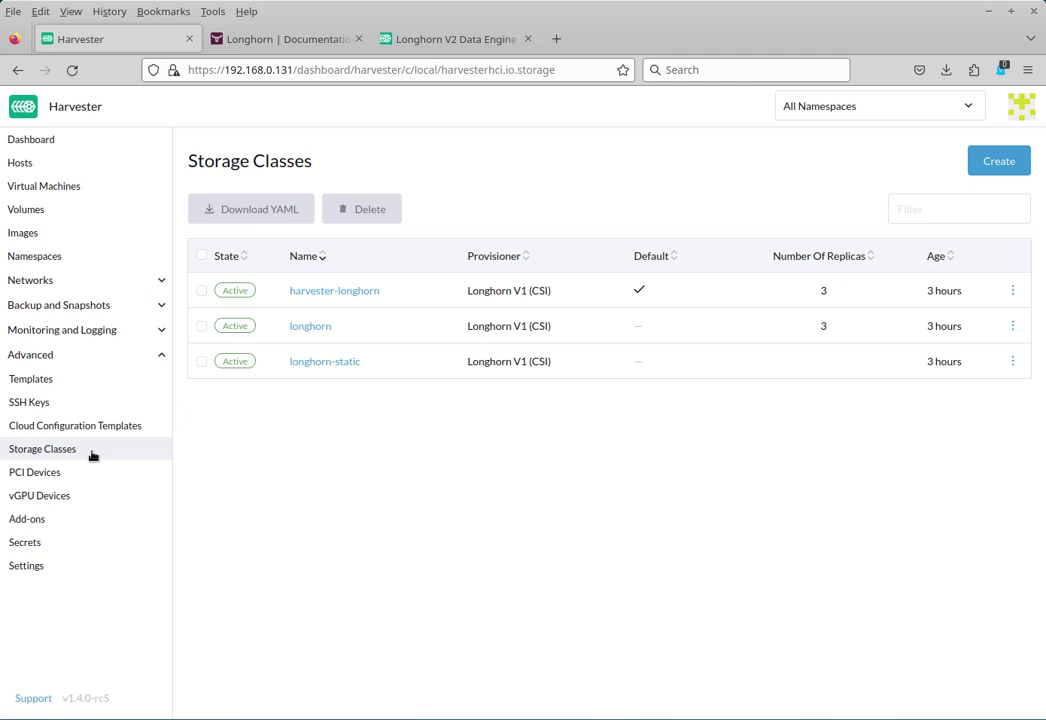
pyautogui.click(997, 163)
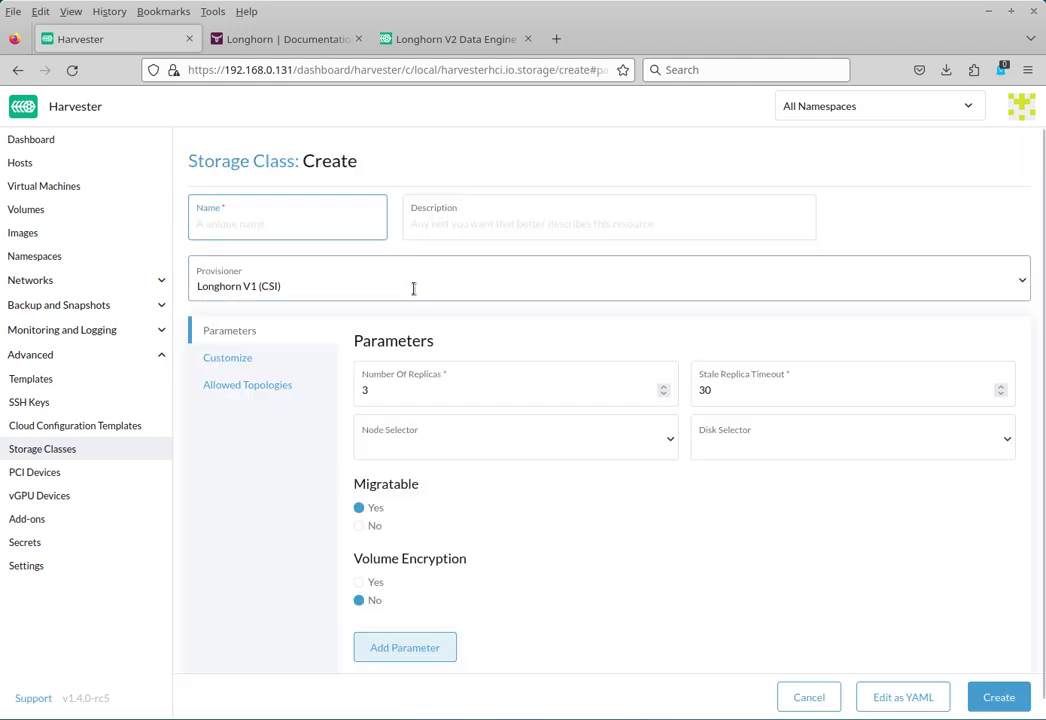
pyautogui.click(413, 287)
pyautogui.click(300, 333)
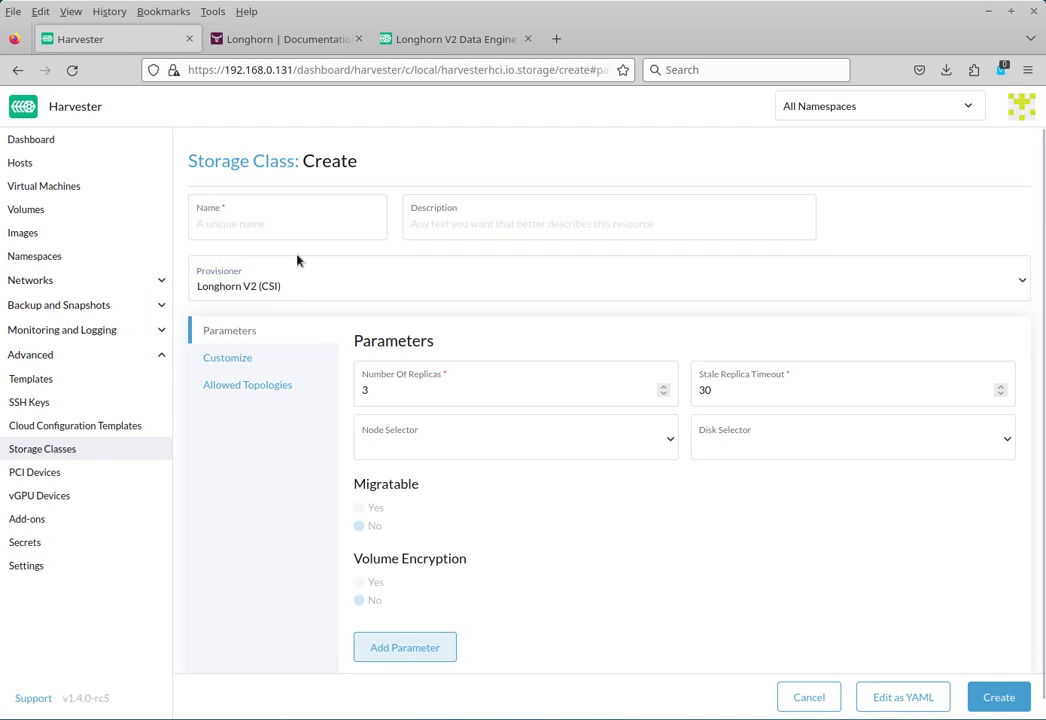
pyautogui.write('lh-v2')
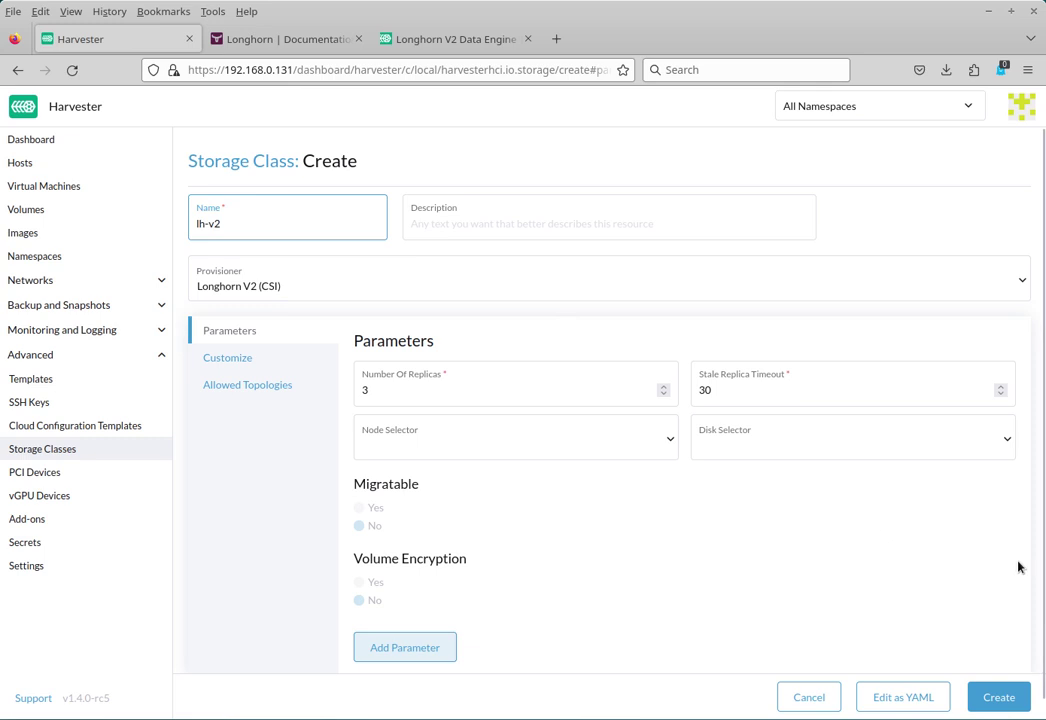
pyautogui.click(1000, 697)
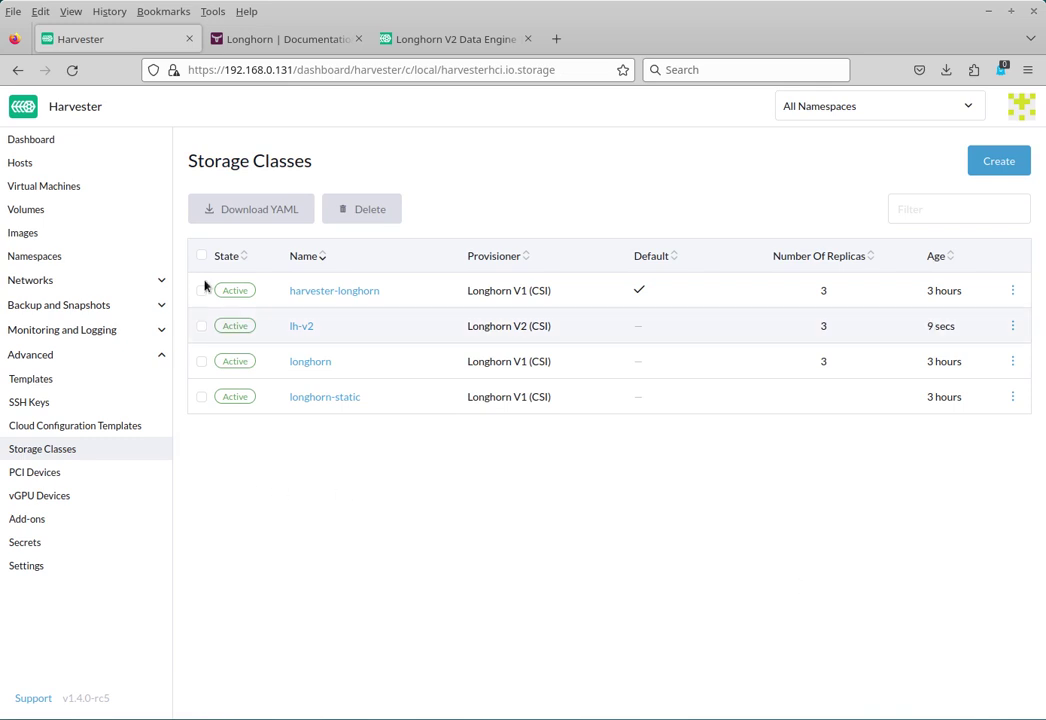
# Start a new virtual machine named test with 1 CPU and 1 GiB of memory.
pyautogui.click(89, 192)
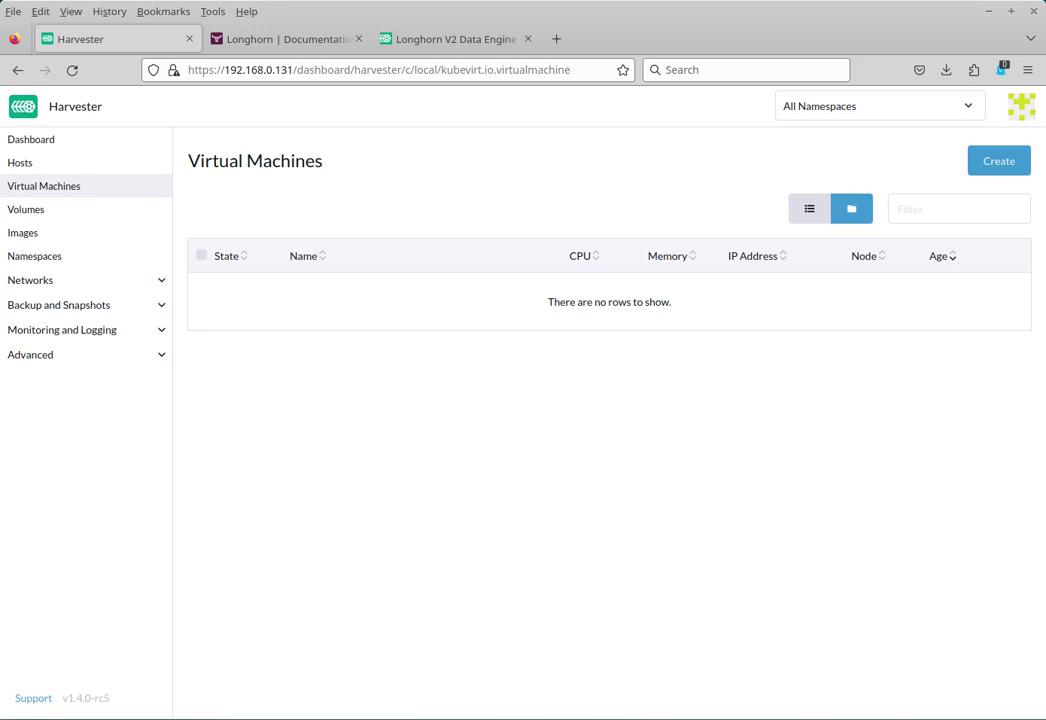
pyautogui.click(997, 161)
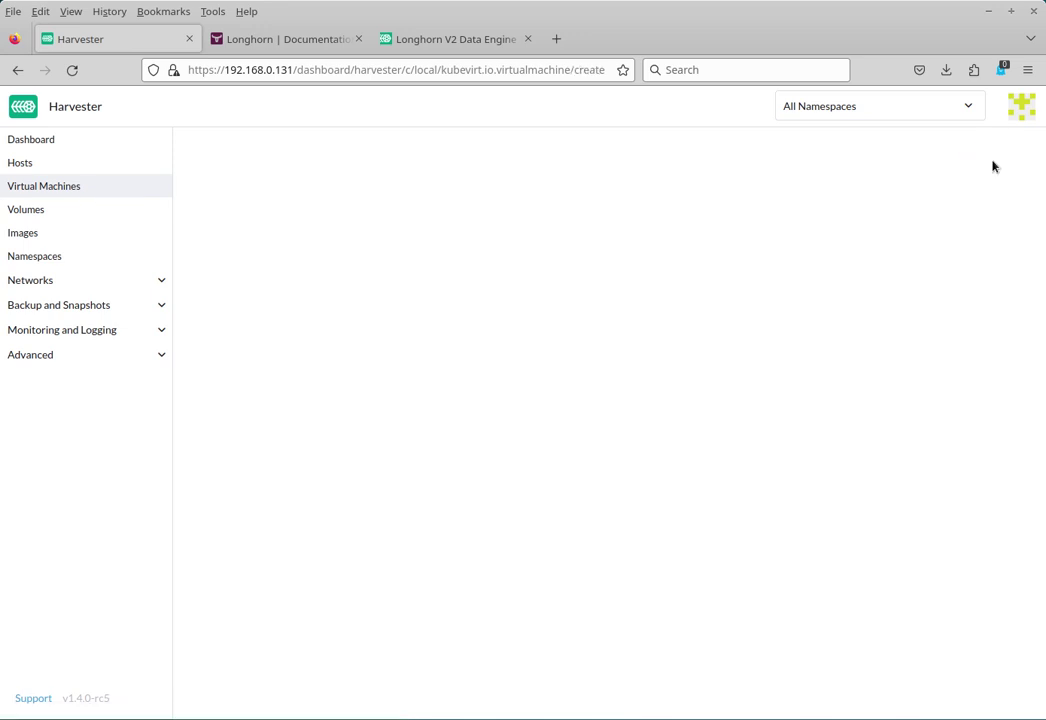
pyautogui.write('test')
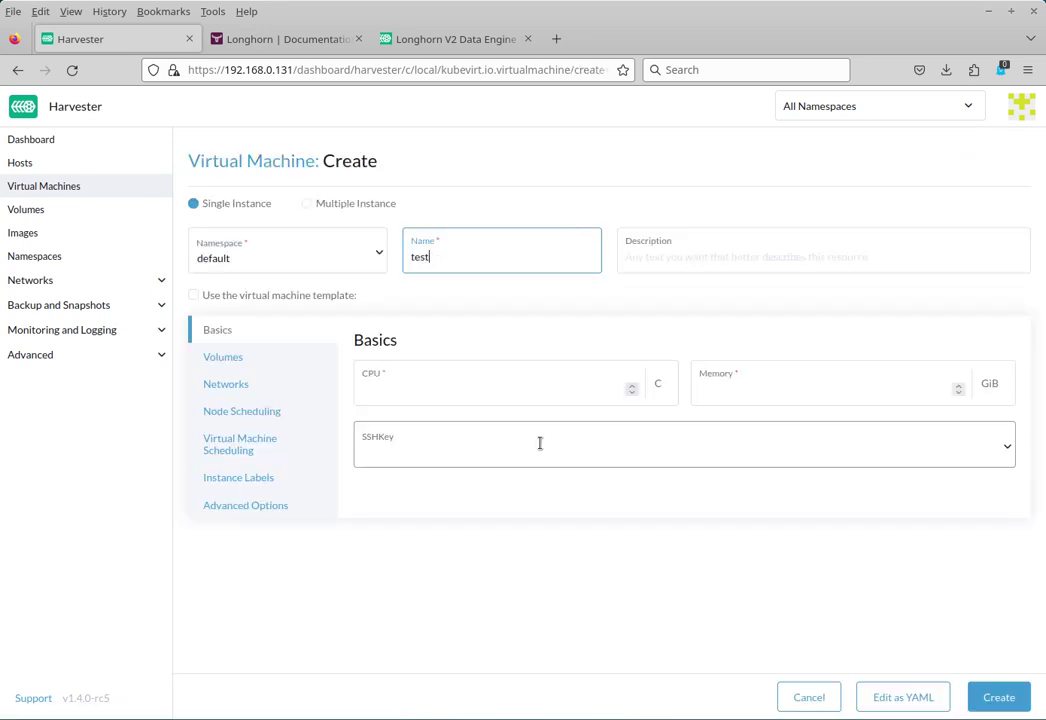
pyautogui.click(545, 390)
pyautogui.write('1')
pyautogui.click(861, 395)
pyautogui.write('1')
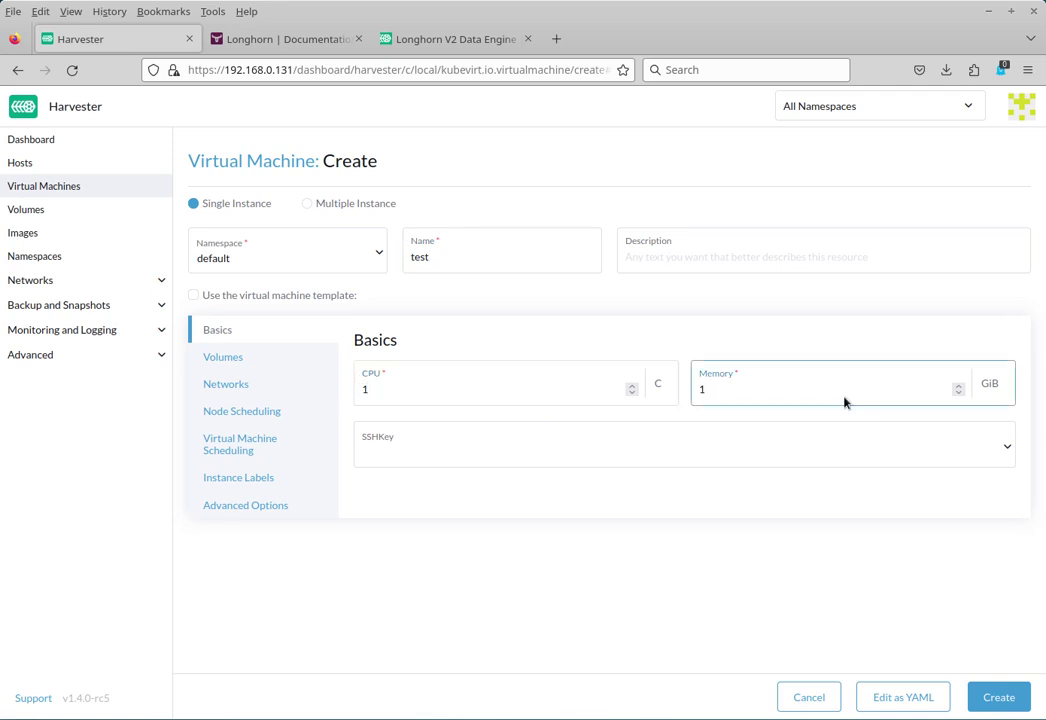
# Set the image of the virtual machine's disk-0 volume to default/opensuse-leap-15.5-minimal-vm.x86_64-cloud.qcow2.
pyautogui.click(224, 358)
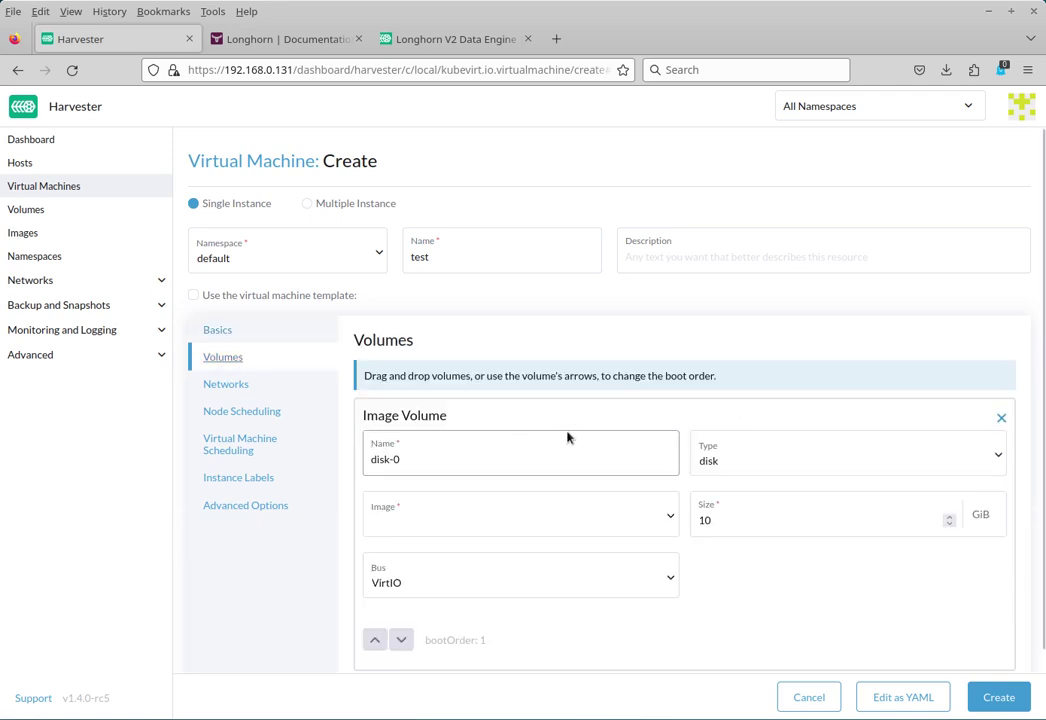
pyautogui.click(627, 517)
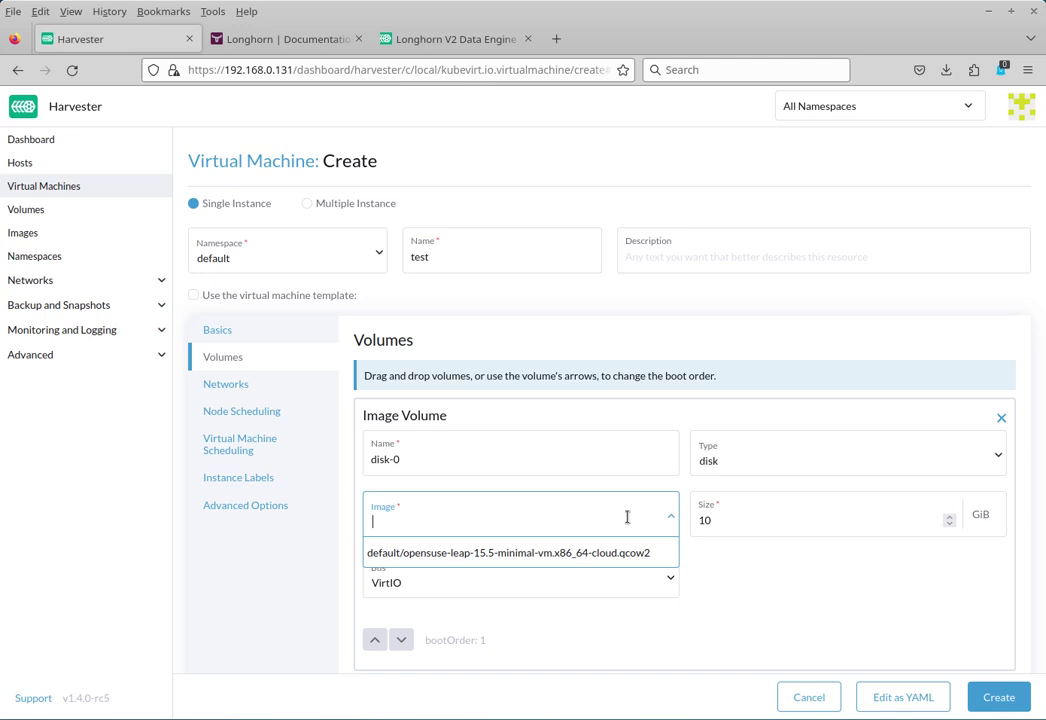
pyautogui.click(619, 554)
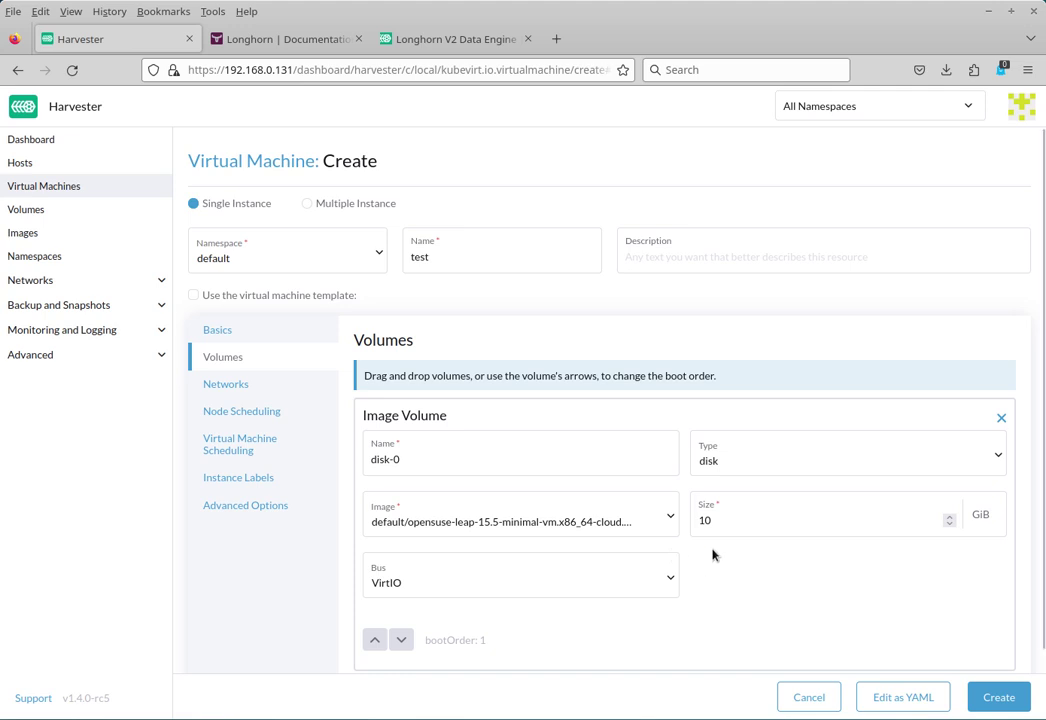
# Add a second volume to the virtual machine with storage class lh-v2 and size 100 GiB, and create the machine.
pyautogui.scroll(-2, 738, 560)
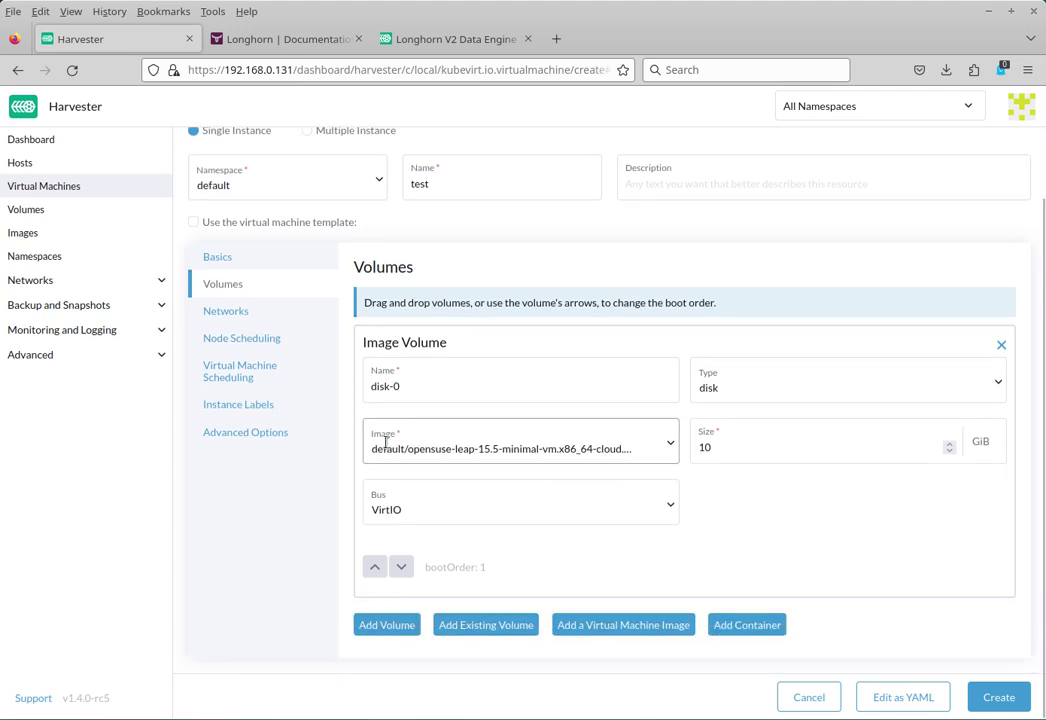
pyautogui.click(386, 625)
pyautogui.scroll(-5, 582, 555)
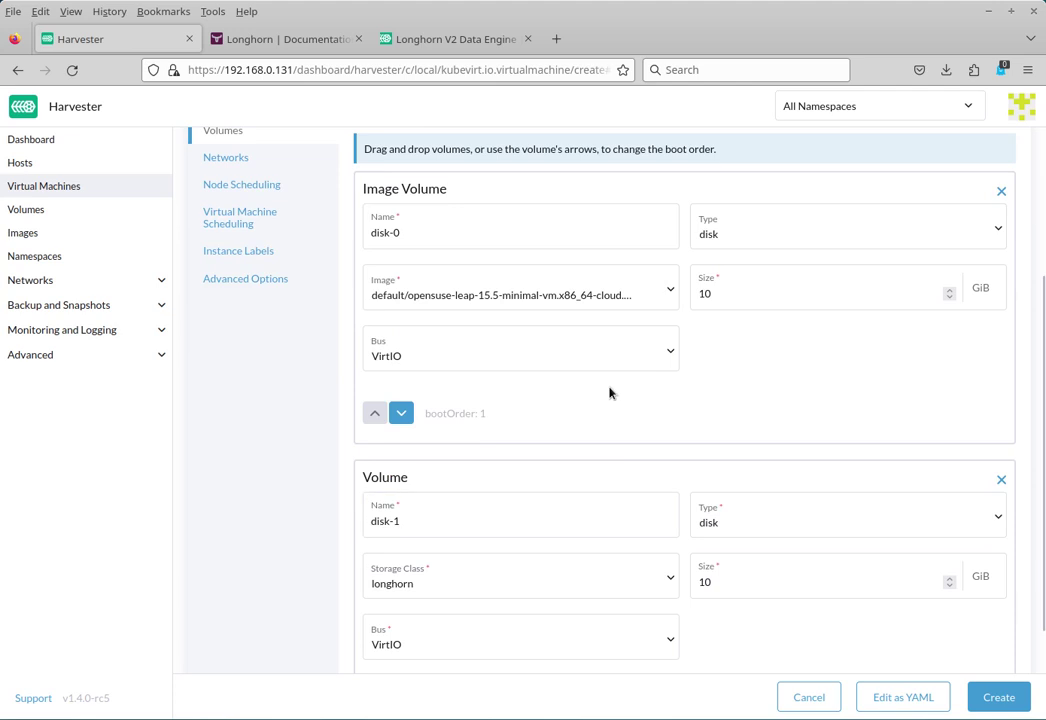
pyautogui.click(577, 506)
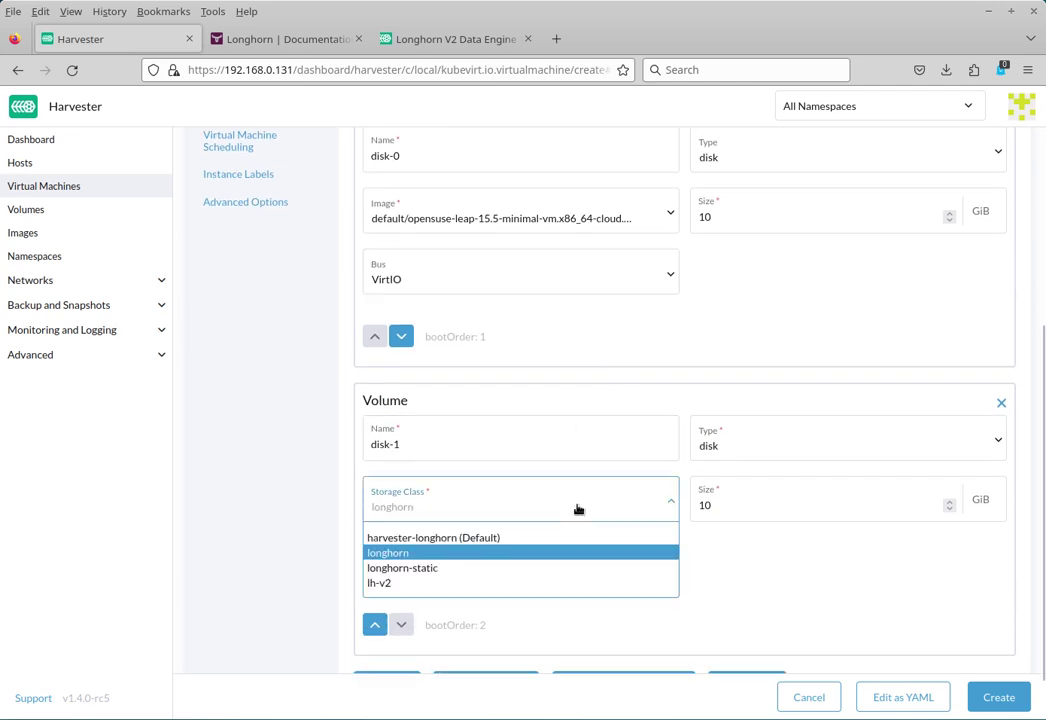
pyautogui.click(501, 583)
pyautogui.click(747, 507)
pyautogui.write('0')
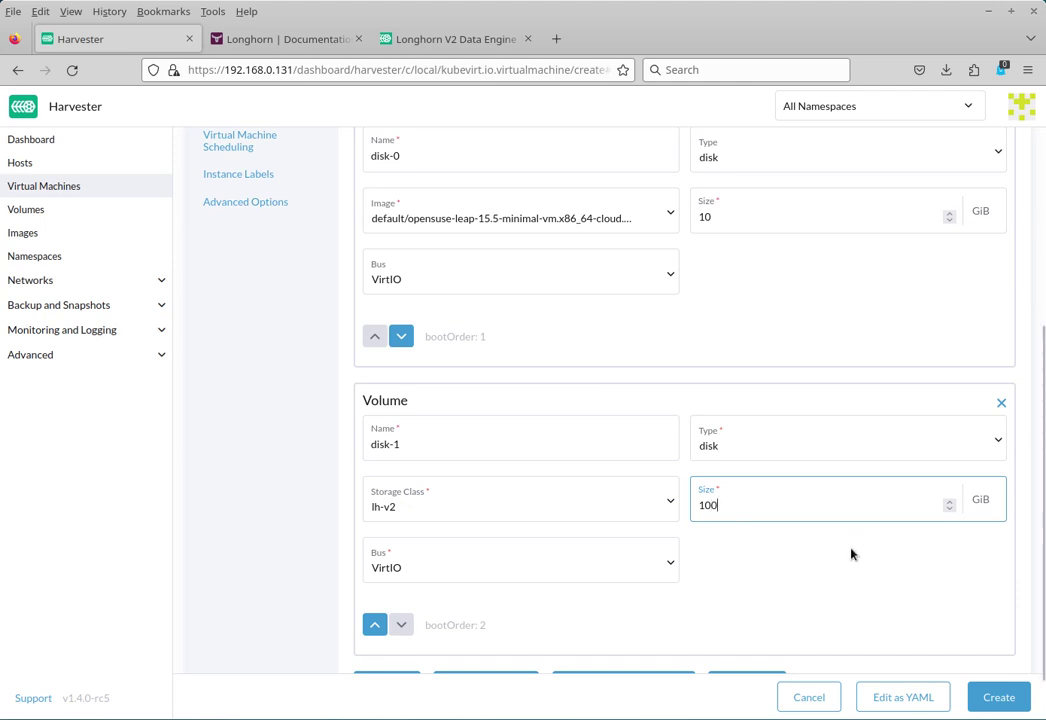
pyautogui.click(995, 697)
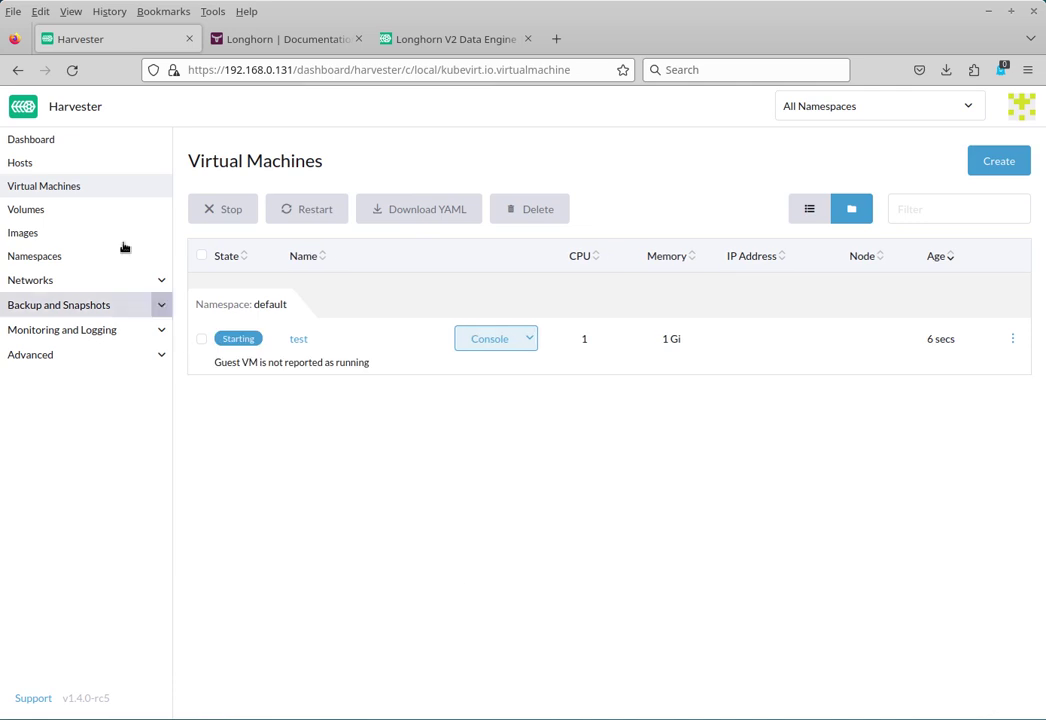
# Create a volume named another-v2-volume with storage class lh-v2 and a size of 200 GiB.
pyautogui.click(45, 212)
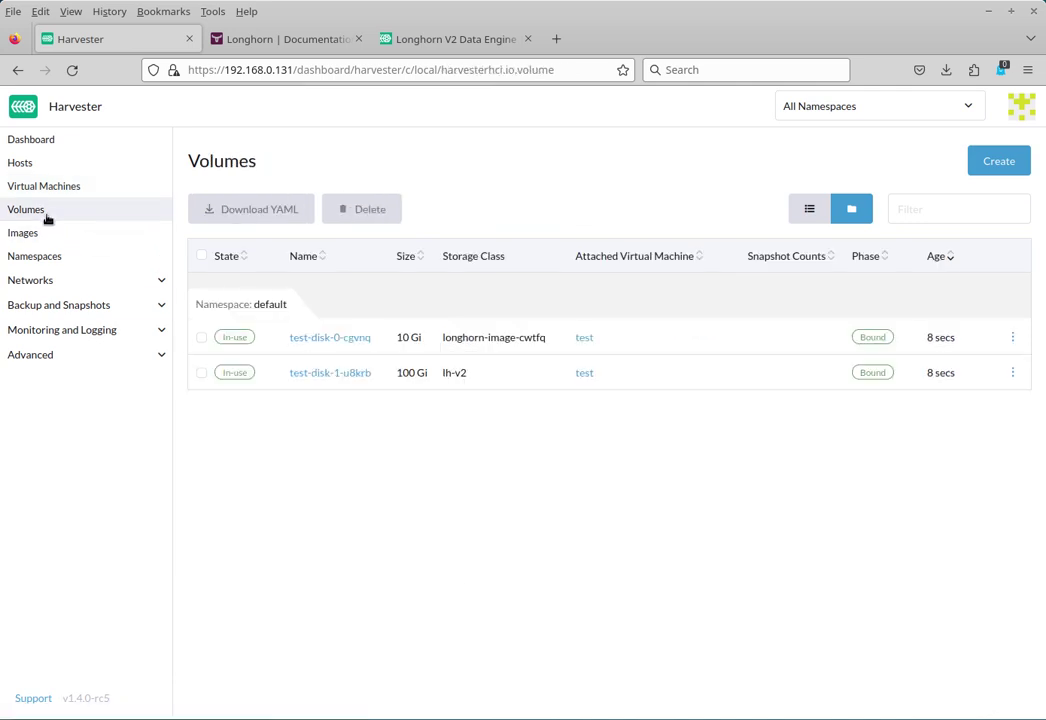
pyautogui.click(995, 165)
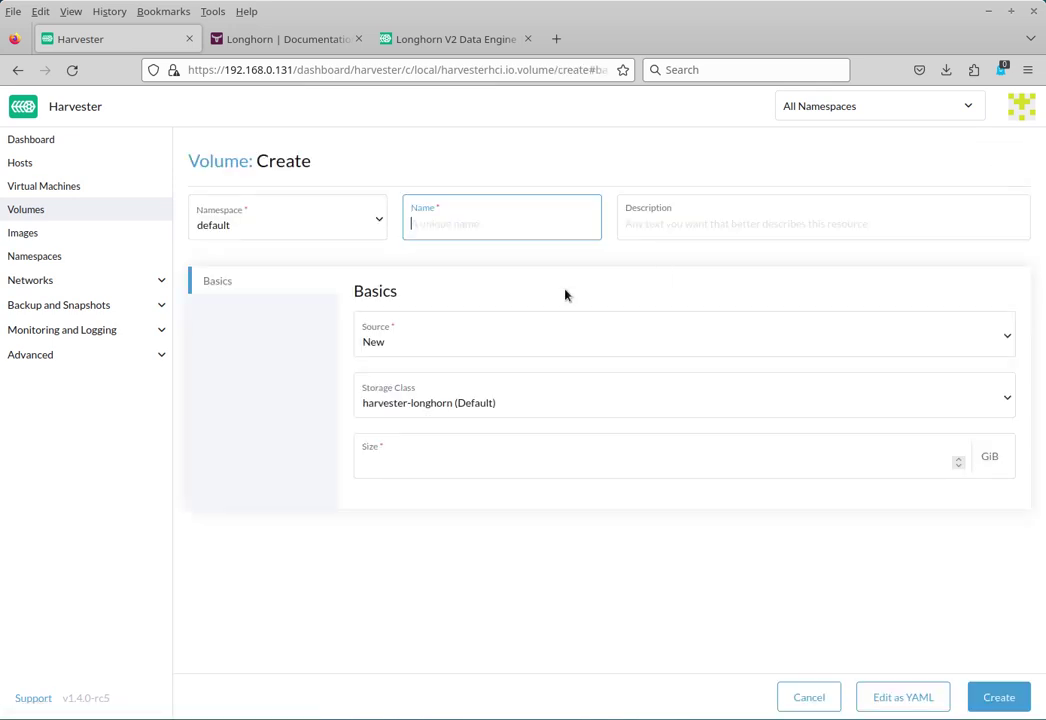
pyautogui.write('another-v2-volume')
pyautogui.click(531, 403)
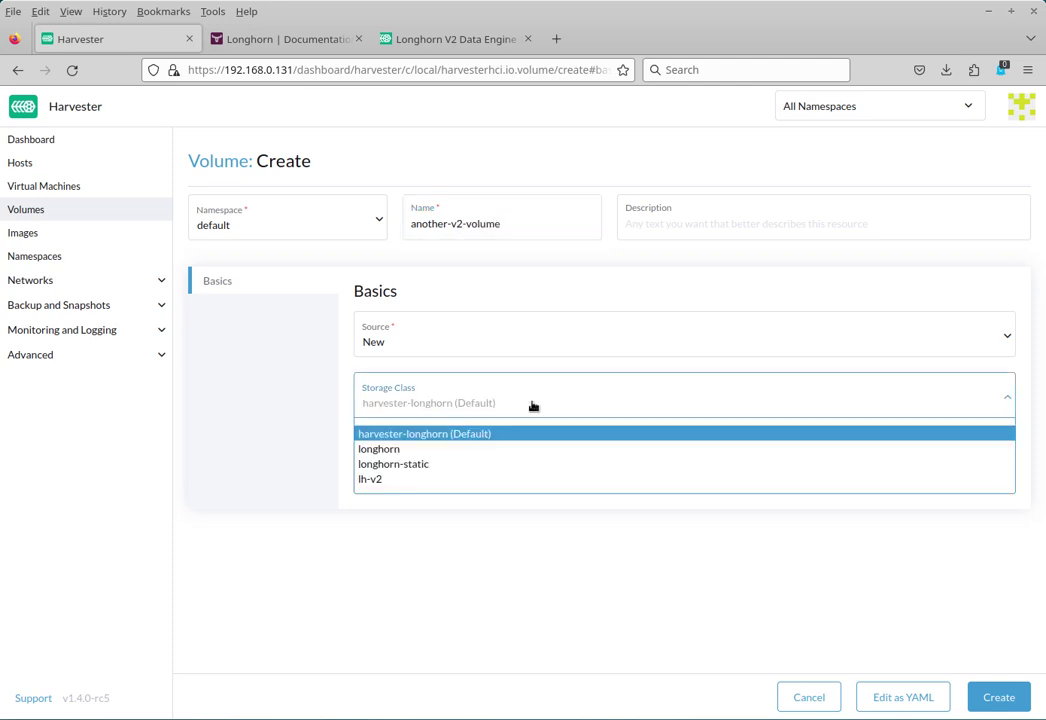
pyautogui.click(503, 479)
pyautogui.click(502, 463)
pyautogui.write('200')
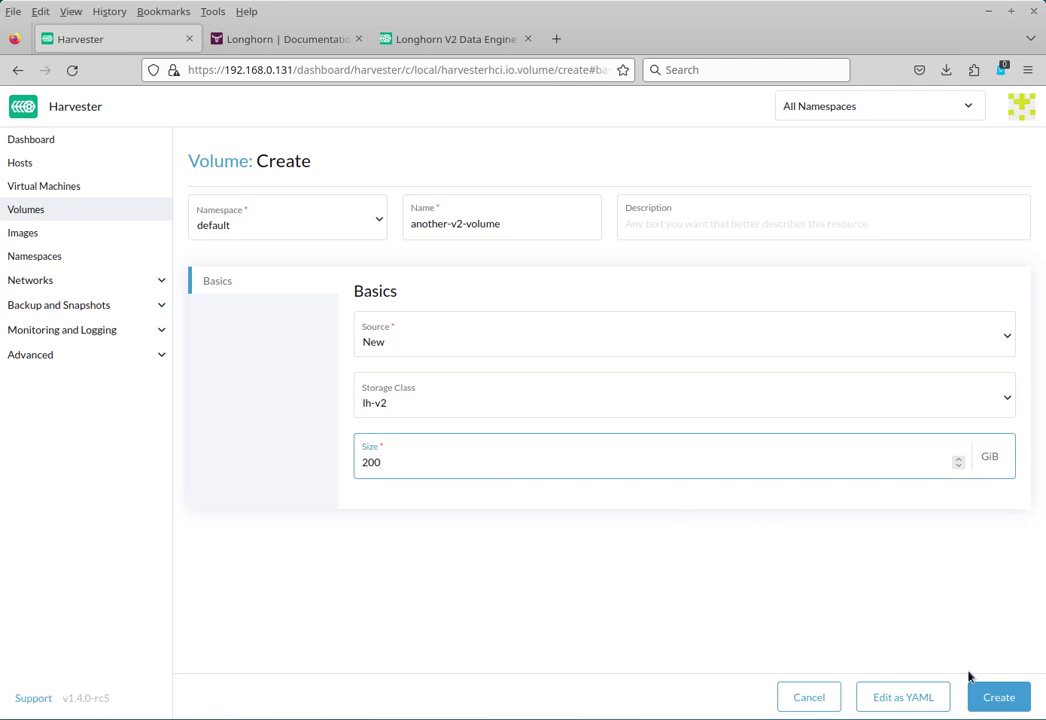
pyautogui.click(1002, 697)
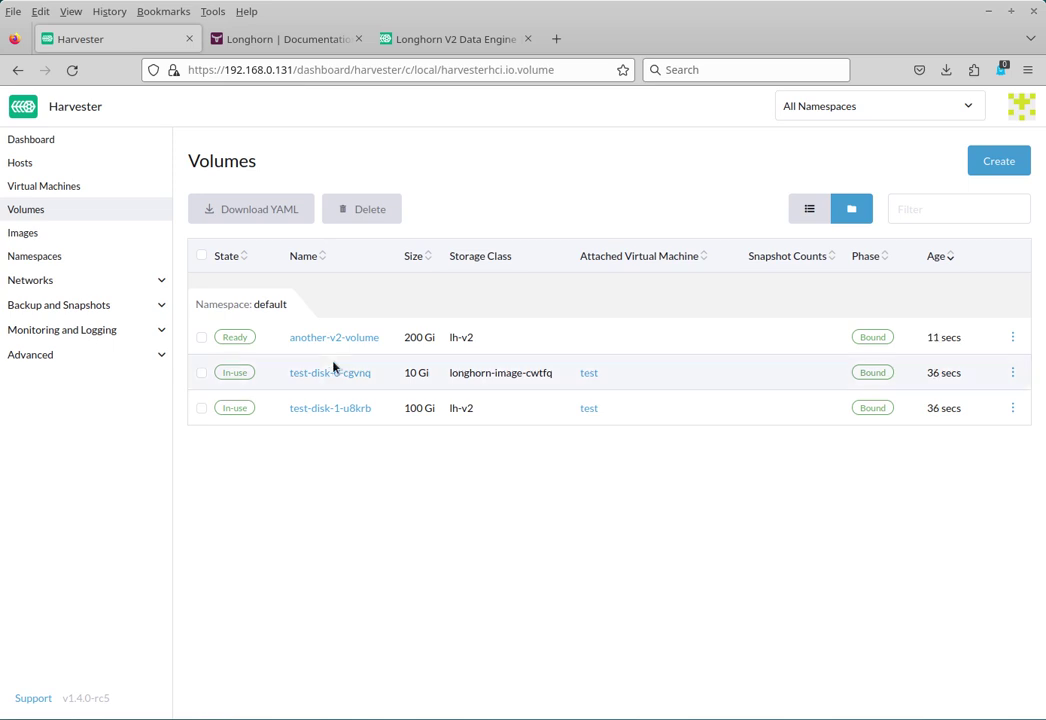
# Open the details of virtual machine test and check its attached volumes.
pyautogui.click(94, 189)
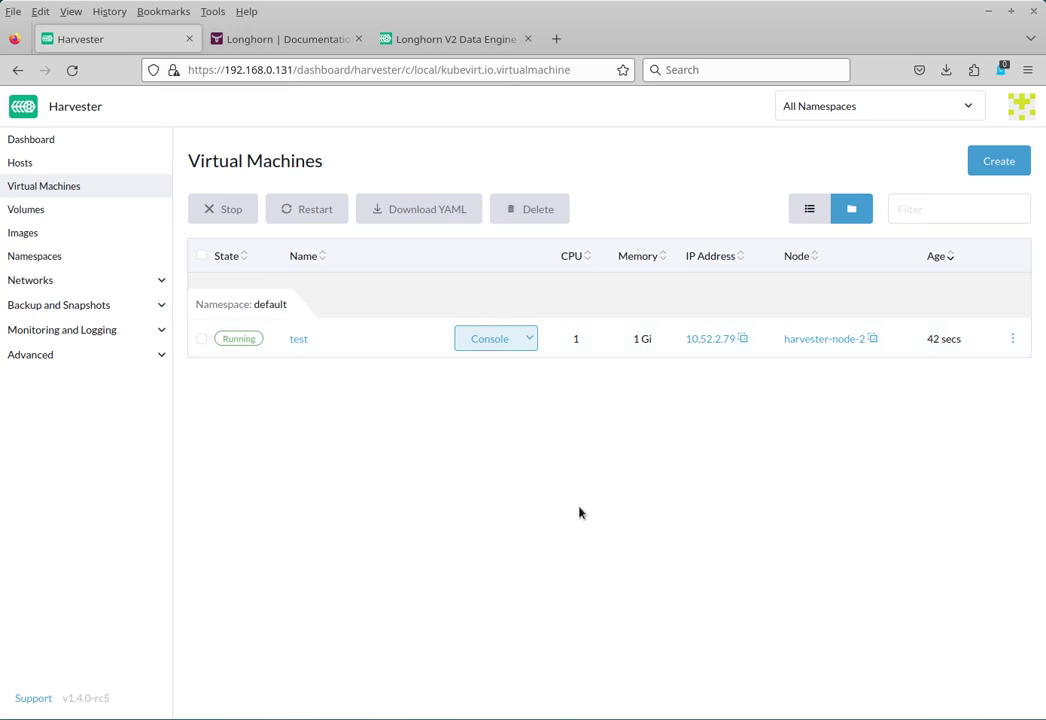
pyautogui.click(1013, 340)
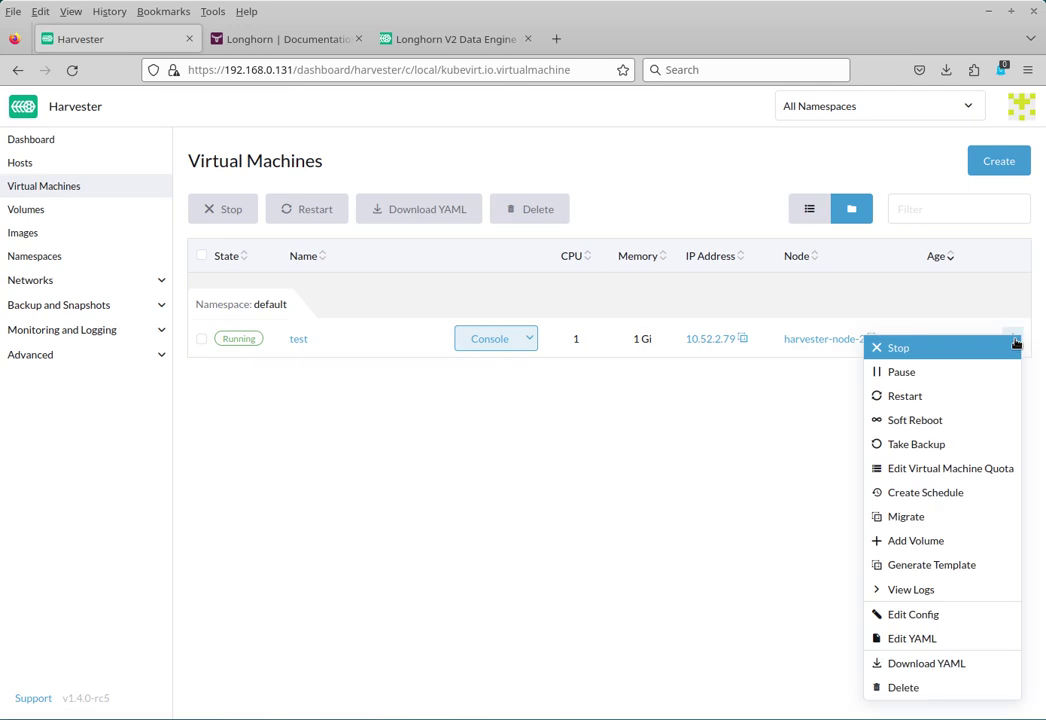
pyautogui.click(1020, 346)
pyautogui.click(297, 340)
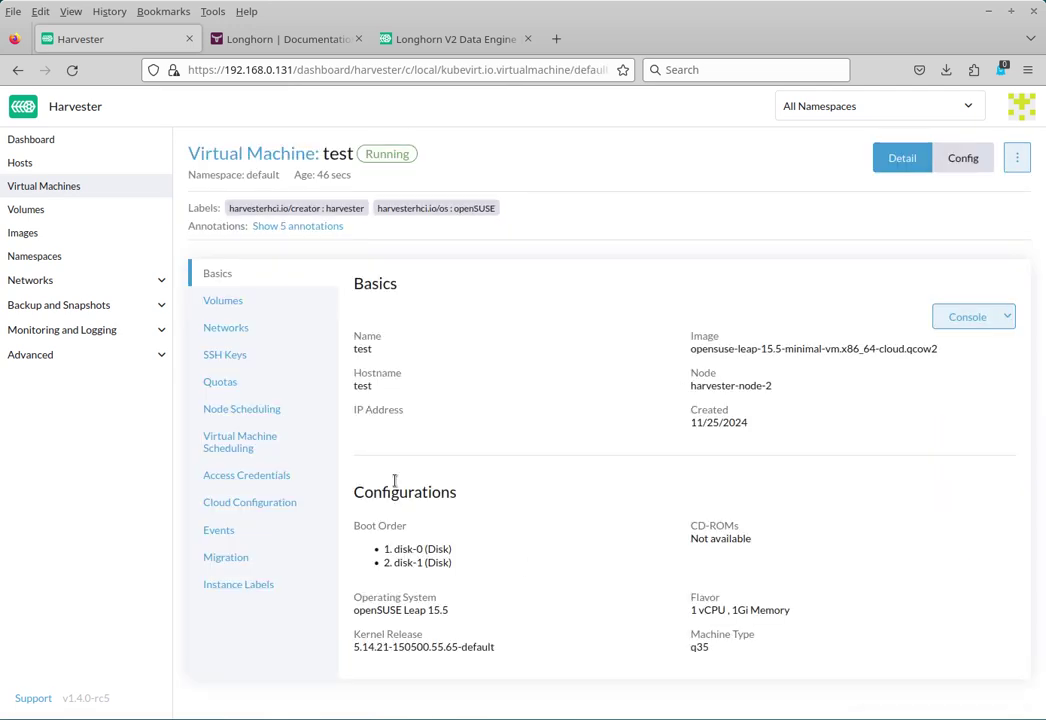
pyautogui.click(223, 299)
pyautogui.scroll(-1, 493, 391)
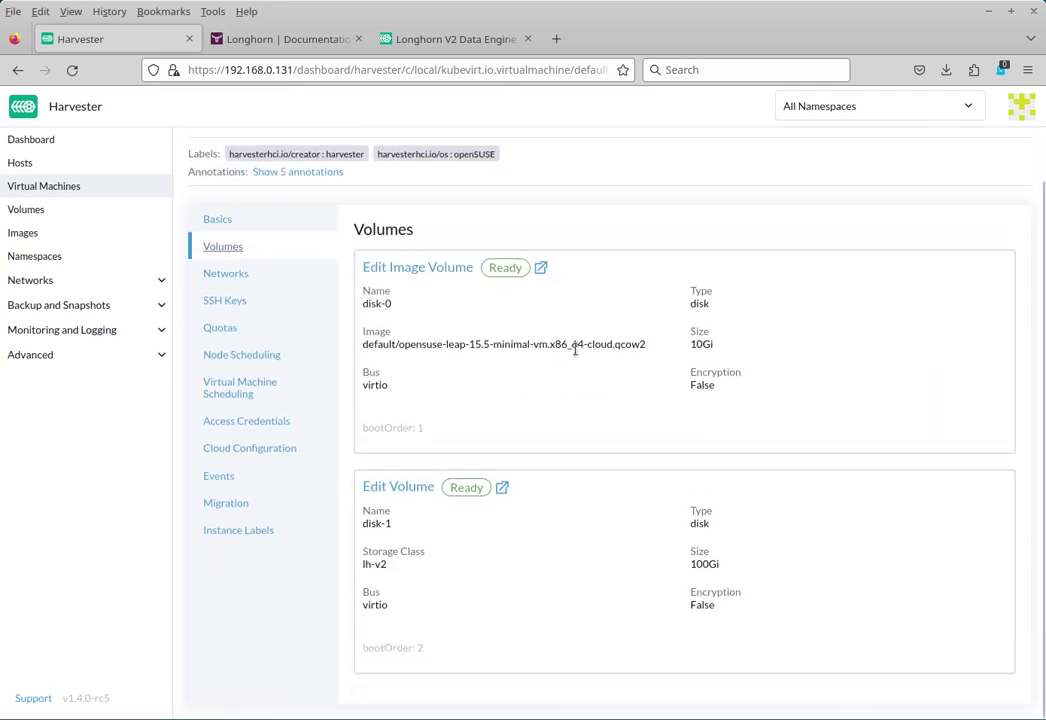